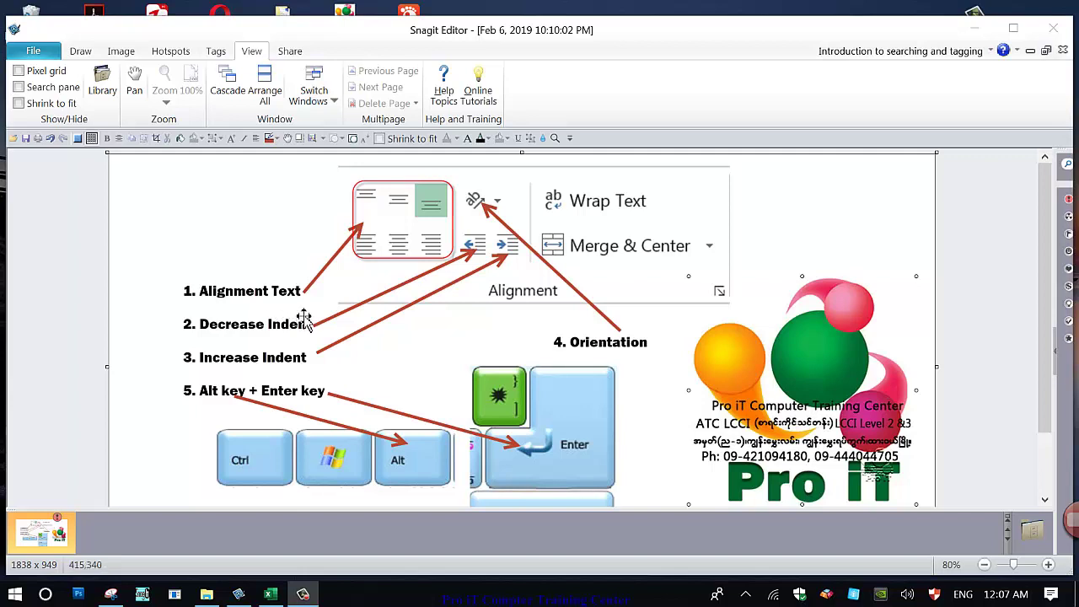
Step: Nudge the numbered alignment-tips list slightly right in Snagit, then bring up the Excel workbook
{"action": "left_click", "coordinate": [205, 340]}
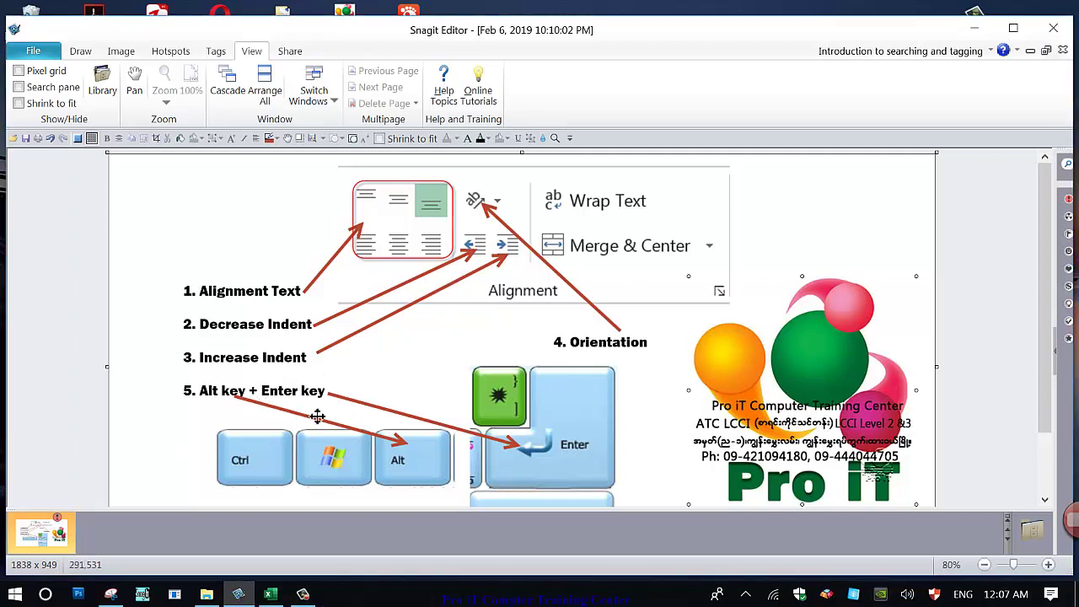
{"action": "left_click_drag", "start_coordinate": [250, 304], "coordinate": [242, 298]}
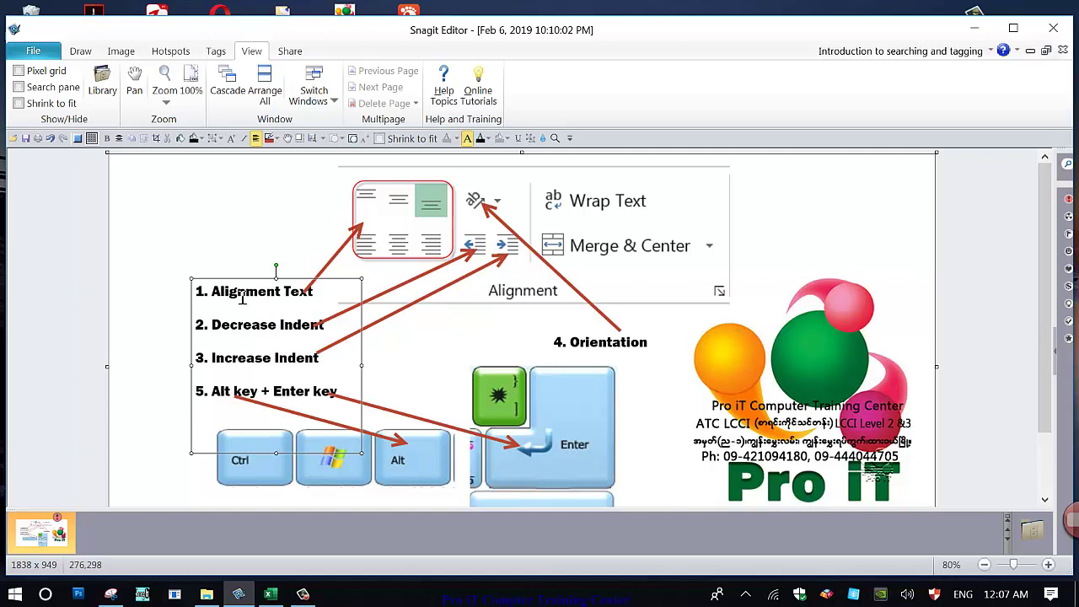
{"action": "key", "text": "Escape"}
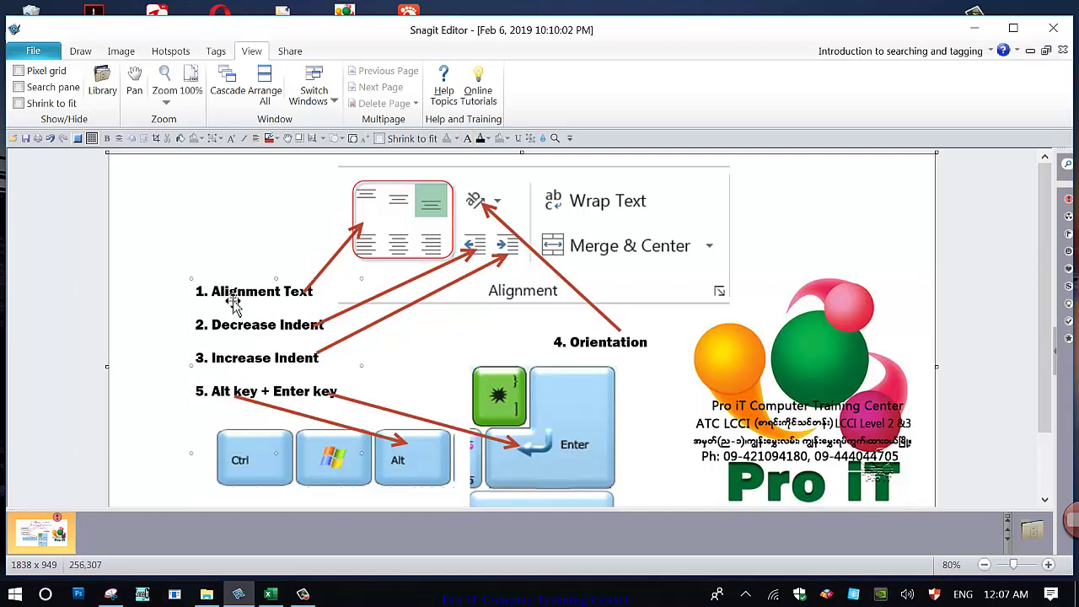
{"action": "left_click", "coordinate": [244, 309]}
{"action": "left_click", "coordinate": [269, 595]}
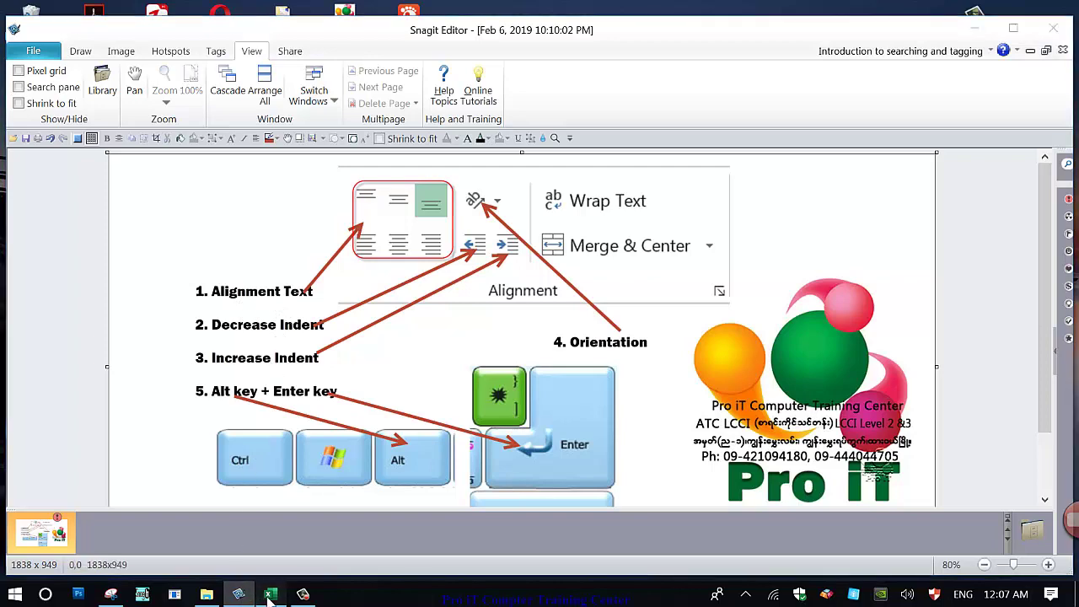
Step: Enter the Pro iT text in A1, widen column A and make row 1 taller
{"action": "left_click", "coordinate": [75, 219]}
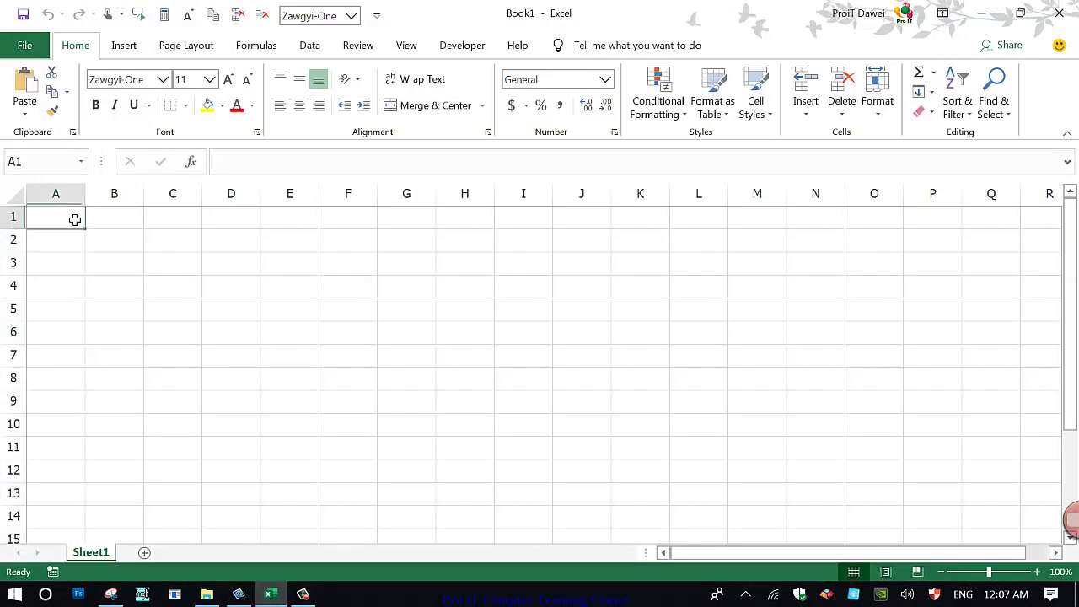
{"action": "type", "text": "Pro iT Computer"}
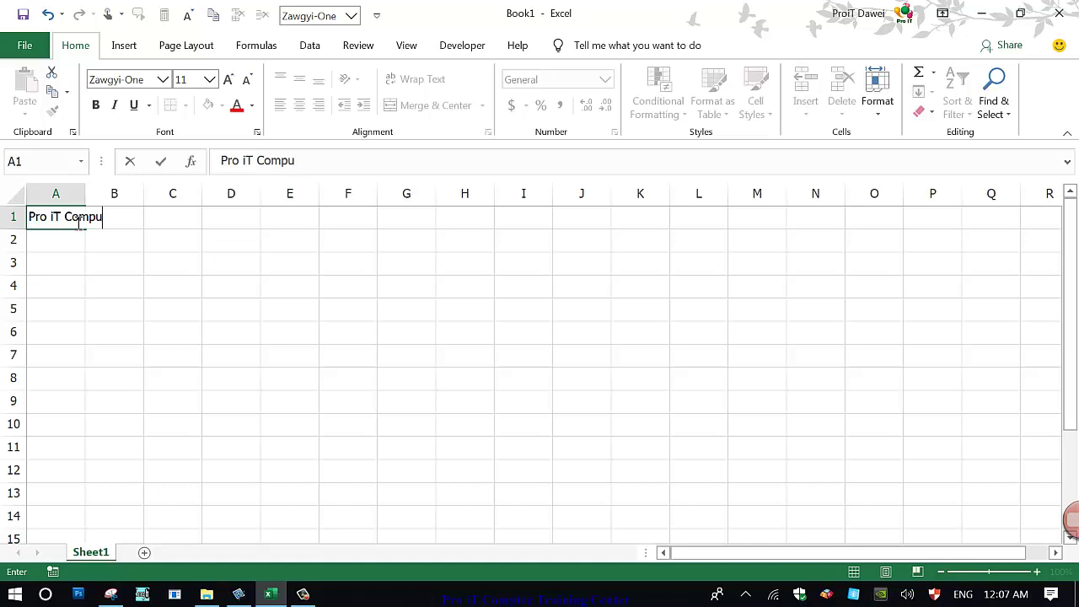
{"action": "left_click", "coordinate": [77, 271]}
{"action": "left_click_drag", "start_coordinate": [85, 196], "coordinate": [139, 198]}
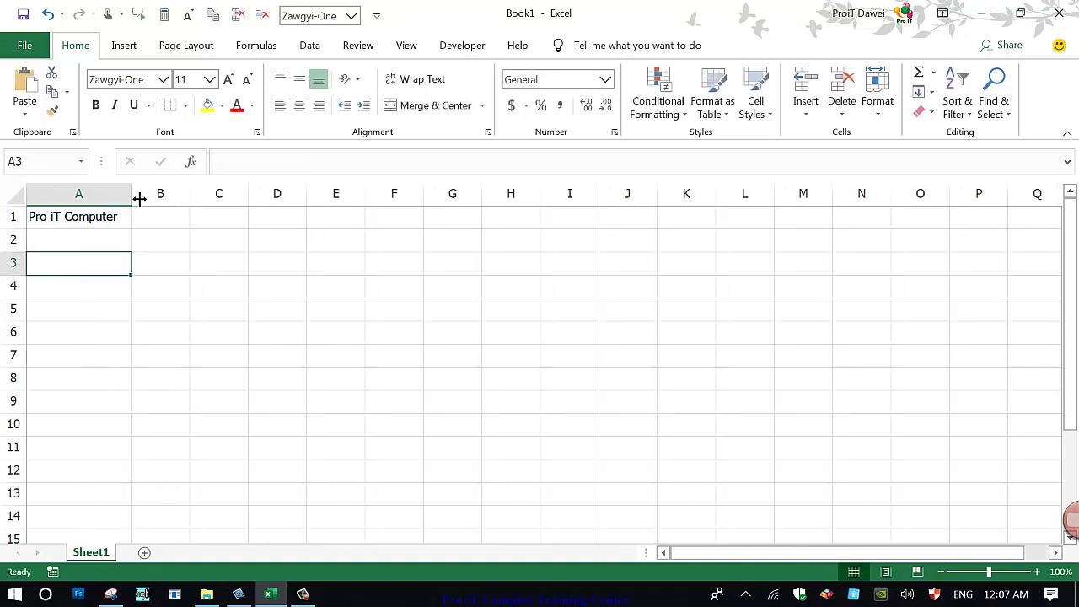
{"action": "left_click_drag", "start_coordinate": [29, 229], "coordinate": [31, 282]}
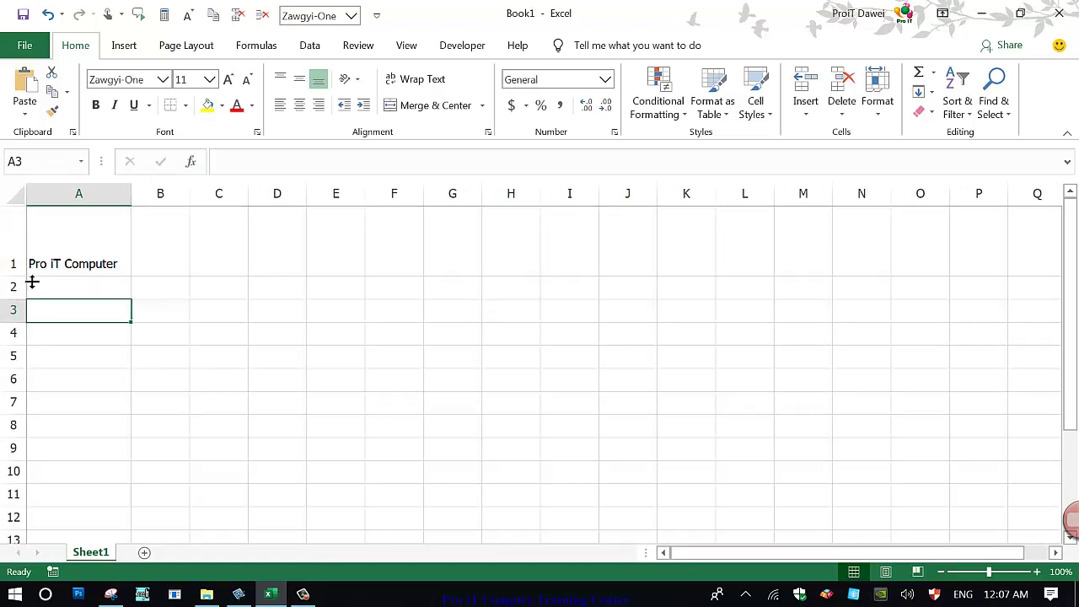
{"action": "left_click", "coordinate": [76, 250]}
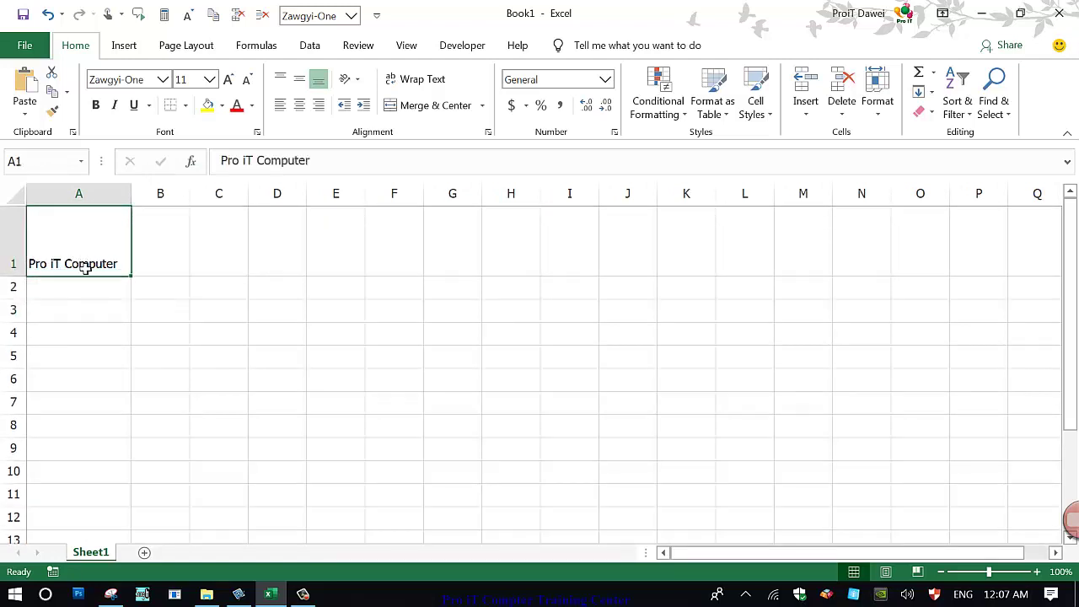
Step: Delete the word 'Computer' from A1 so it reads 'Pro iT'
{"action": "mouse_move", "coordinate": [142, 212]}
{"action": "left_mouse_down"}
{"action": "mouse_move", "coordinate": [520, 179]}
{"action": "mouse_move", "coordinate": [635, 182]}
{"action": "mouse_move", "coordinate": [681, 207]}
{"action": "mouse_move", "coordinate": [792, 211]}
{"action": "left_mouse_up"}
{"action": "double_click", "coordinate": [129, 264]}
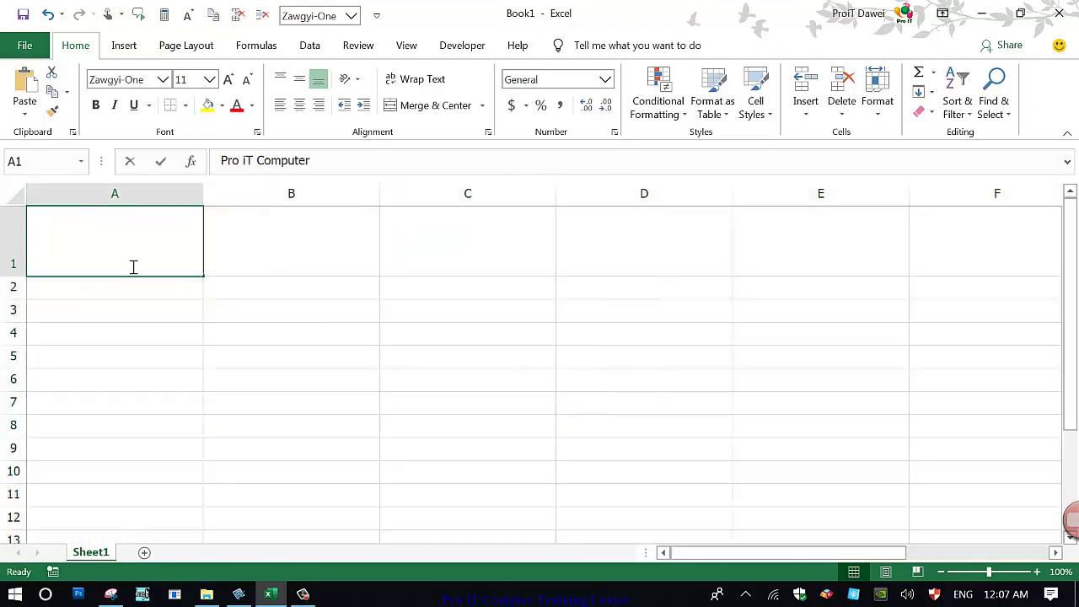
{"action": "left_click_drag", "start_coordinate": [133, 267], "coordinate": [65, 274]}
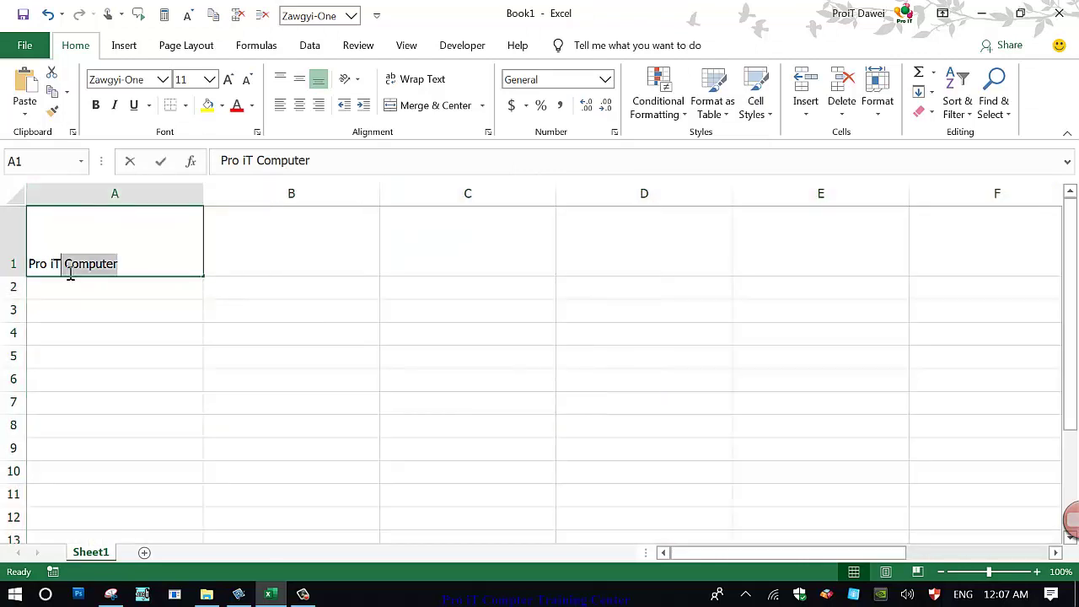
{"action": "key", "text": "BackSpace"}
Step: Resize the selected columns, narrowing C through F and adjusting G through J
{"action": "mouse_move", "coordinate": [131, 206]}
{"action": "left_mouse_down"}
{"action": "mouse_move", "coordinate": [643, 224]}
{"action": "mouse_move", "coordinate": [954, 195]}
{"action": "left_mouse_up"}
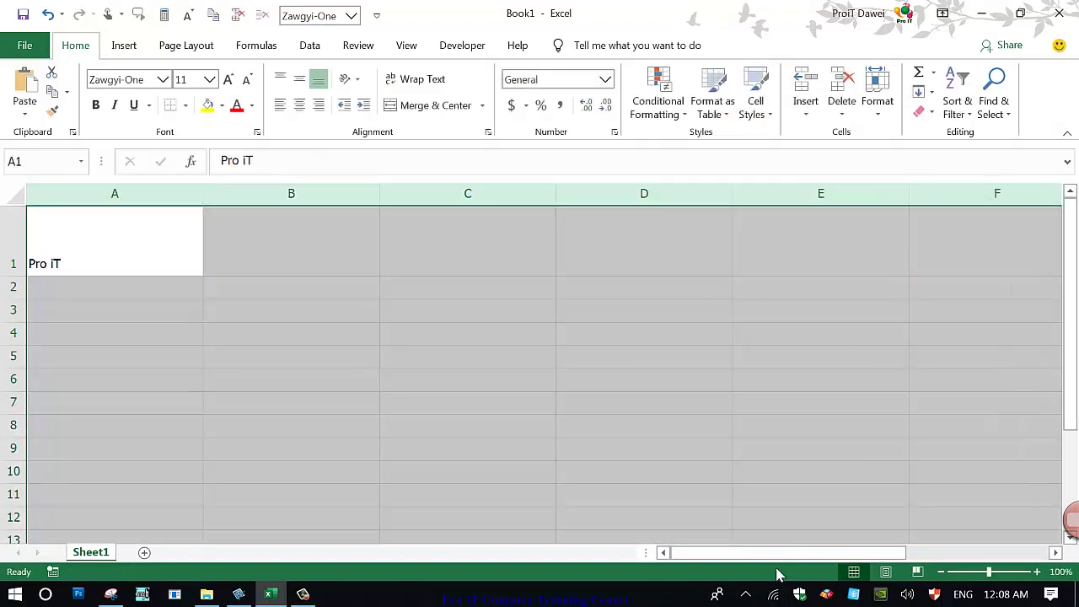
{"action": "left_click_drag", "start_coordinate": [771, 553], "coordinate": [884, 544]}
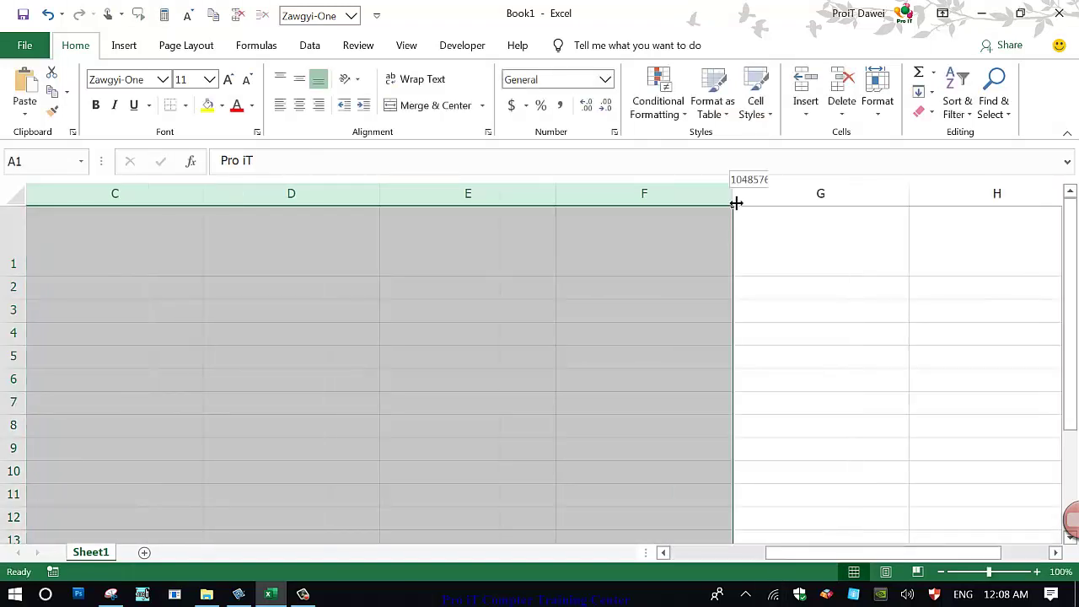
{"action": "left_click_drag", "start_coordinate": [736, 203], "coordinate": [632, 204]}
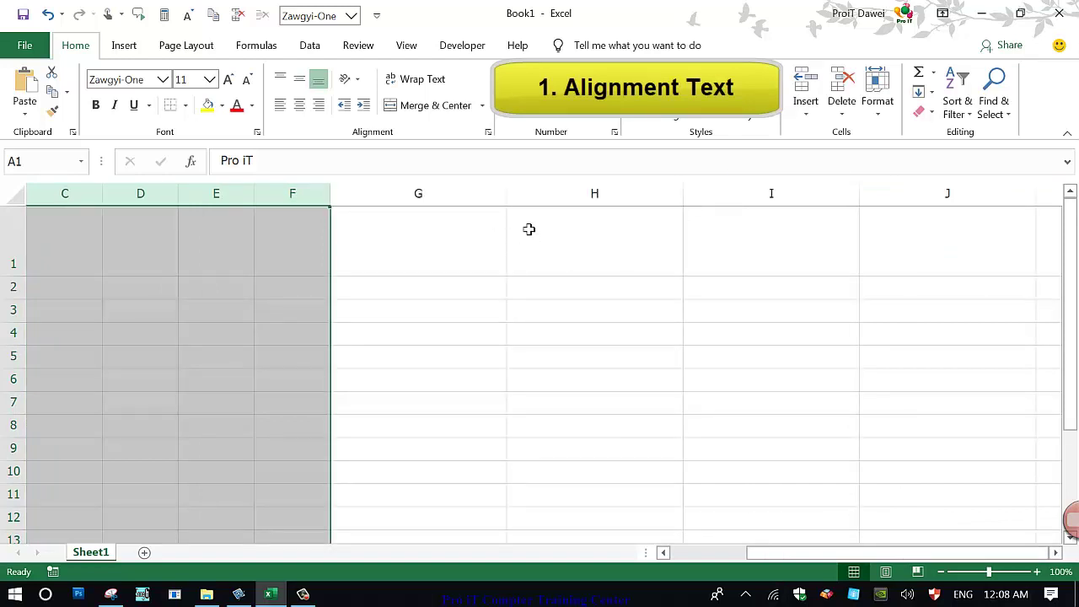
{"action": "mouse_move", "coordinate": [444, 202]}
{"action": "left_mouse_down"}
{"action": "mouse_move", "coordinate": [1032, 208]}
{"action": "mouse_move", "coordinate": [974, 210]}
{"action": "left_mouse_up"}
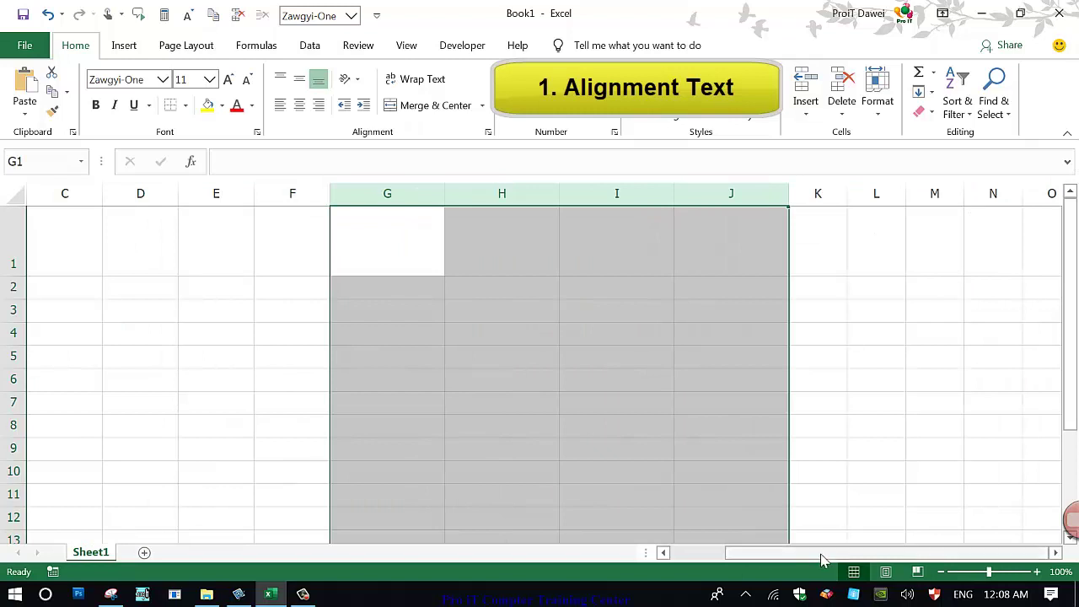
{"action": "left_click_drag", "start_coordinate": [823, 556], "coordinate": [630, 544]}
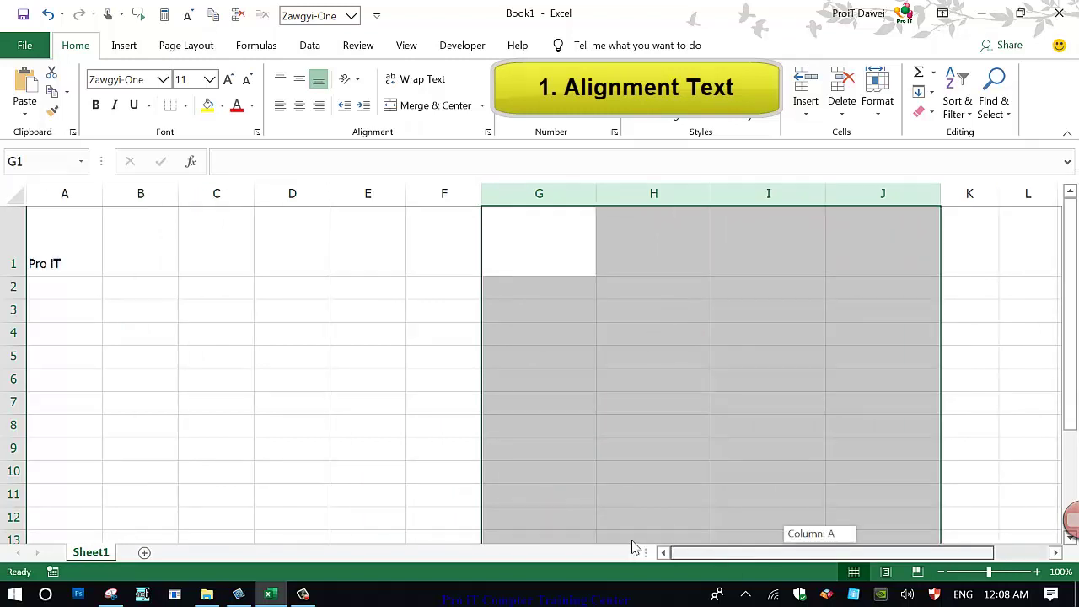
Step: Raise row 1 to height 89 and select columns A–J to widen them evenly
{"action": "left_click", "coordinate": [42, 274]}
{"action": "double_click", "coordinate": [42, 274]}
{"action": "left_click", "coordinate": [19, 286]}
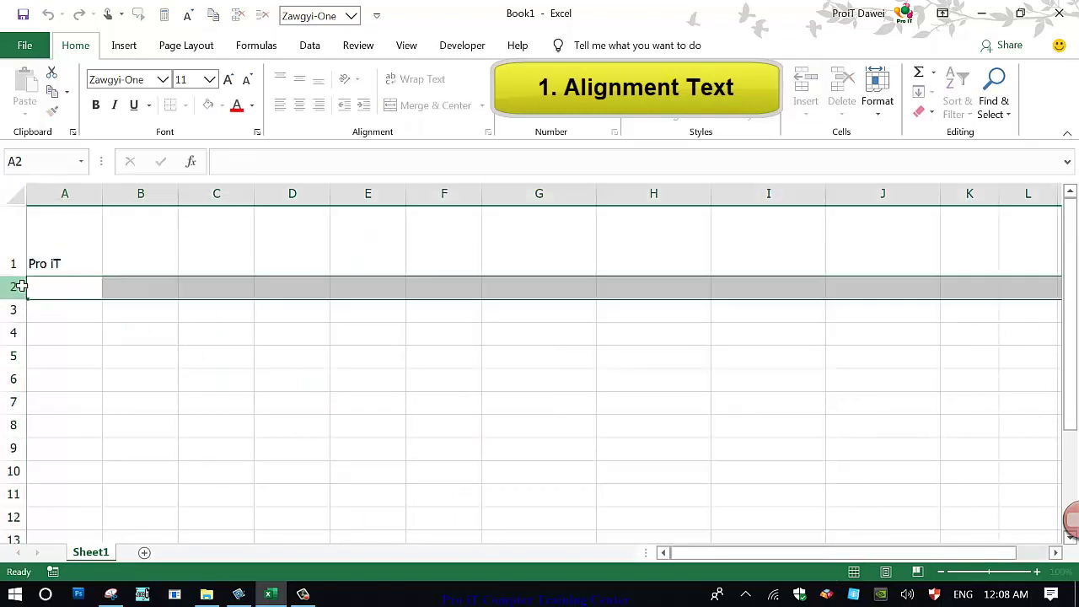
{"action": "left_click_drag", "start_coordinate": [19, 276], "coordinate": [23, 305]}
{"action": "left_click_drag", "start_coordinate": [76, 195], "coordinate": [971, 196]}
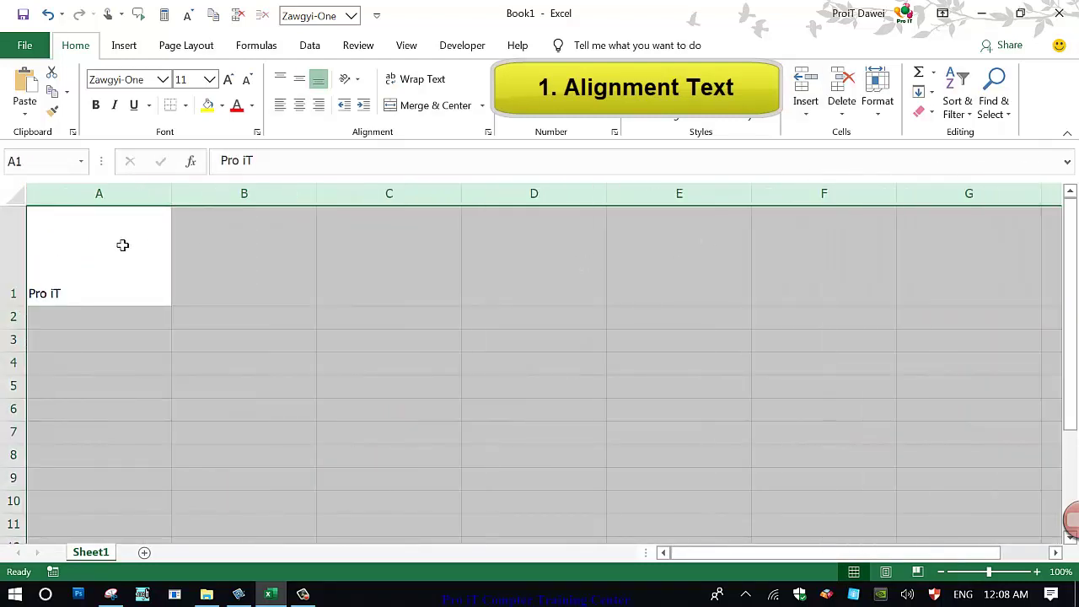
Step: Fill 'Pro iT' from A1 across B1 through G1 with the fill handle
{"action": "left_click", "coordinate": [122, 245]}
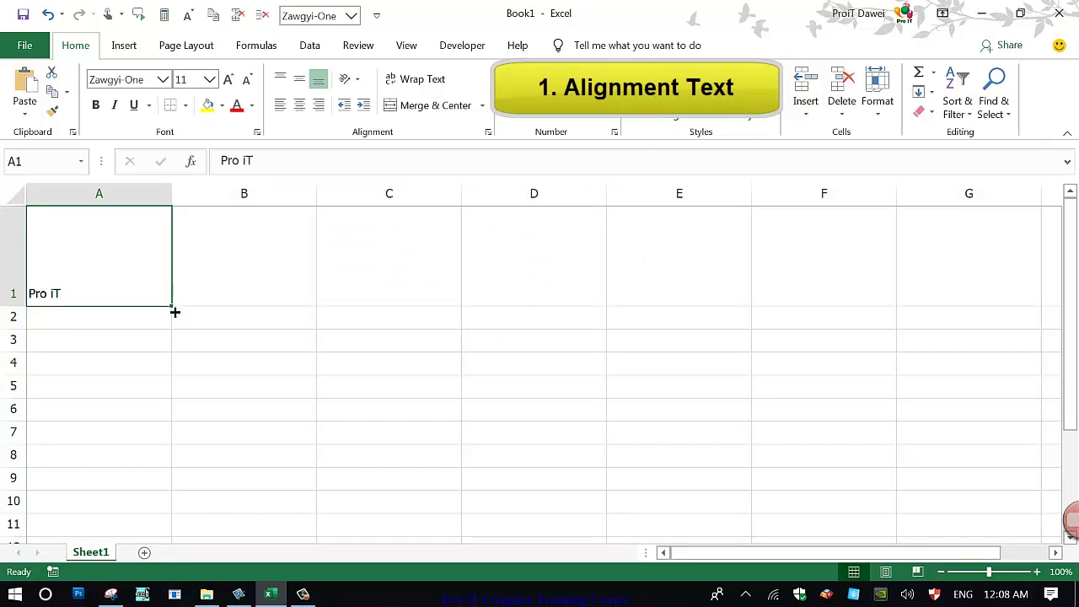
{"action": "left_click_drag", "start_coordinate": [175, 312], "coordinate": [879, 260]}
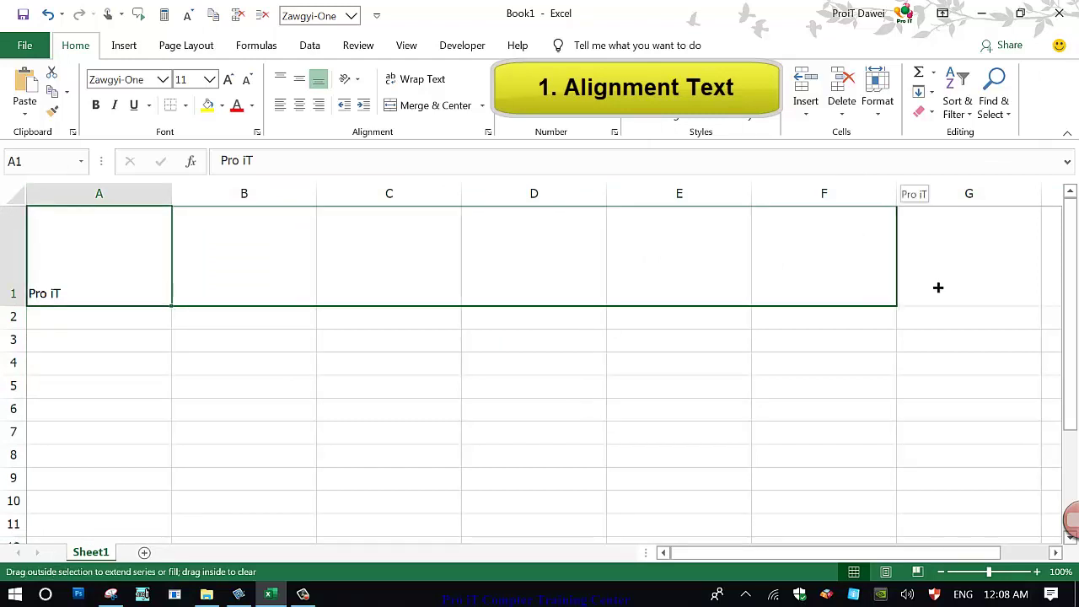
{"action": "left_click_drag", "start_coordinate": [939, 288], "coordinate": [998, 294]}
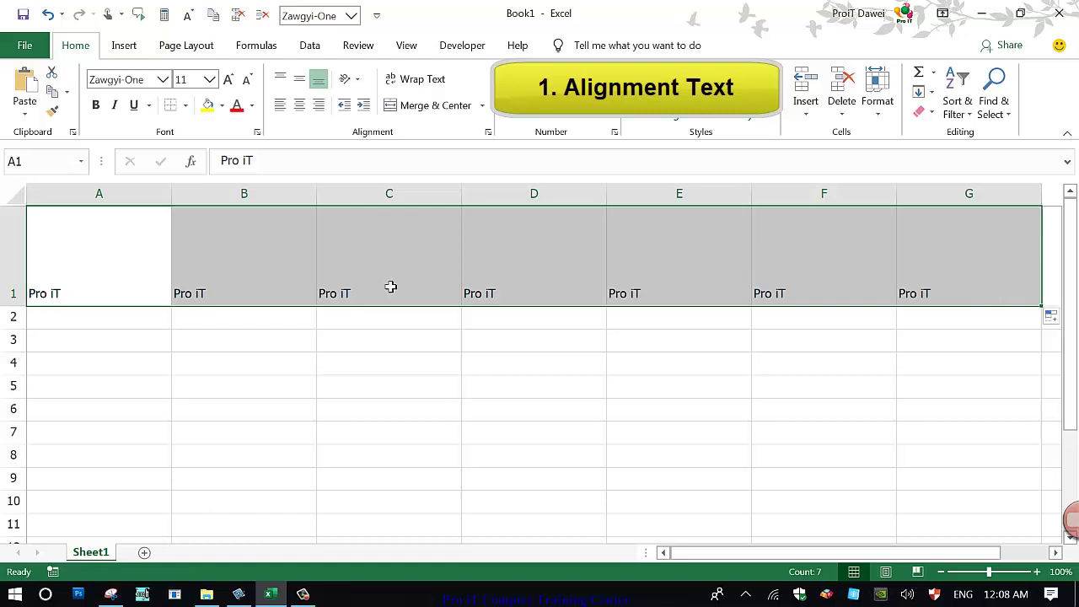
{"action": "left_click", "coordinate": [136, 257]}
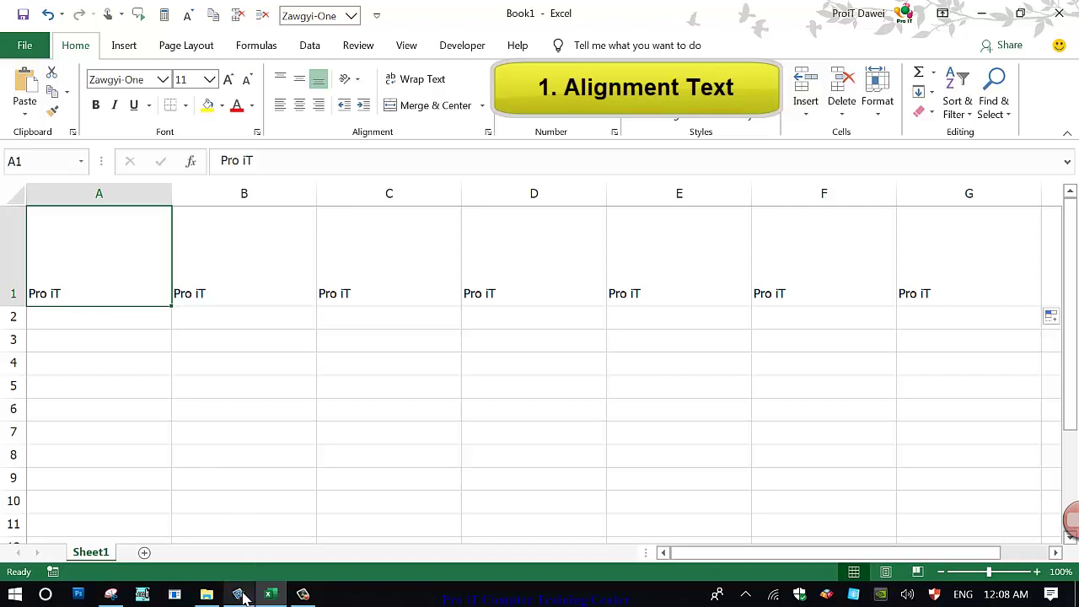
{"action": "left_click", "coordinate": [239, 594]}
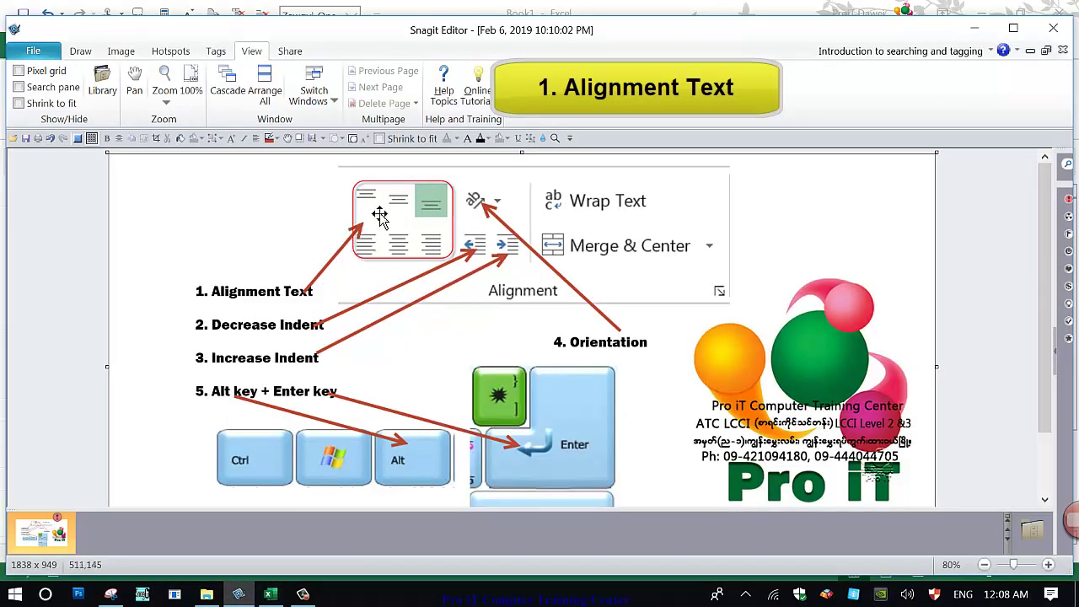
{"action": "left_click", "coordinate": [301, 594]}
{"action": "left_click", "coordinate": [270, 594]}
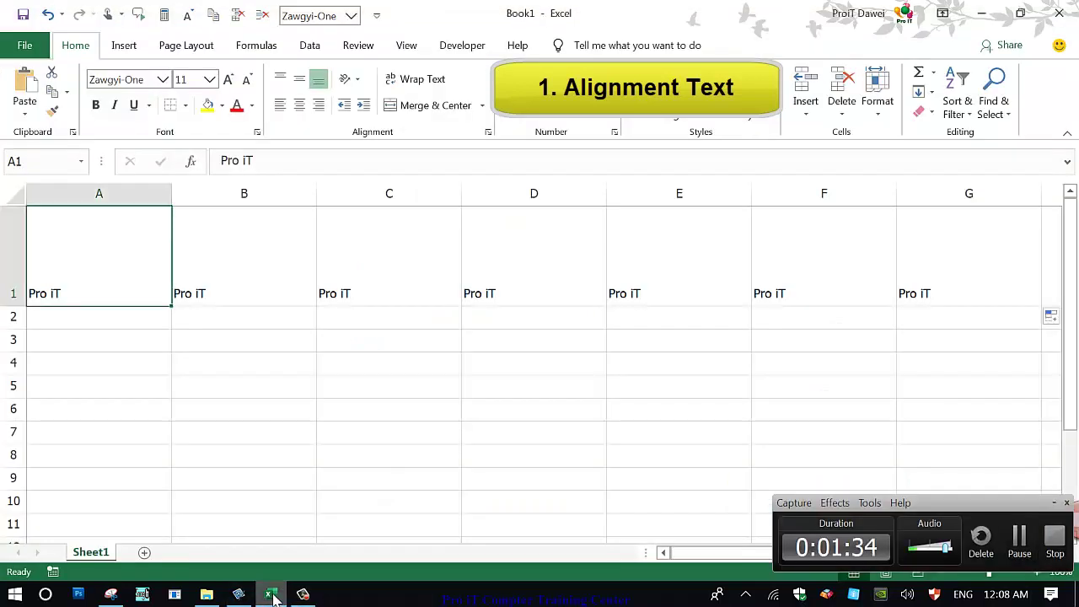
Step: Top-align A1, middle-align B1, bottom-align C1 and left-align D1
{"action": "left_click", "coordinate": [283, 81]}
{"action": "left_click", "coordinate": [210, 254]}
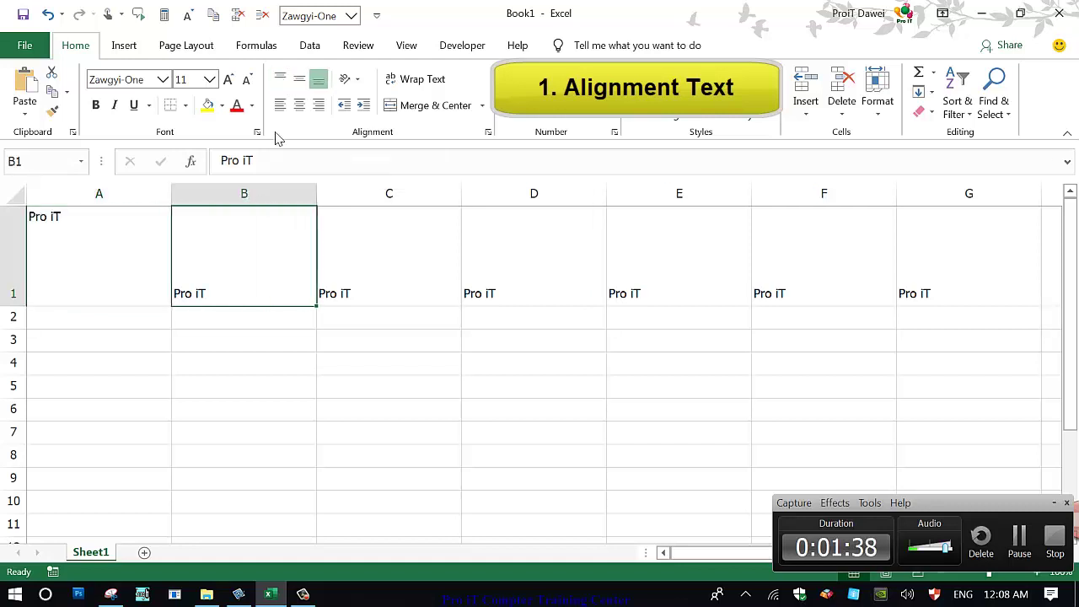
{"action": "left_click", "coordinate": [299, 82]}
{"action": "left_click", "coordinate": [349, 251]}
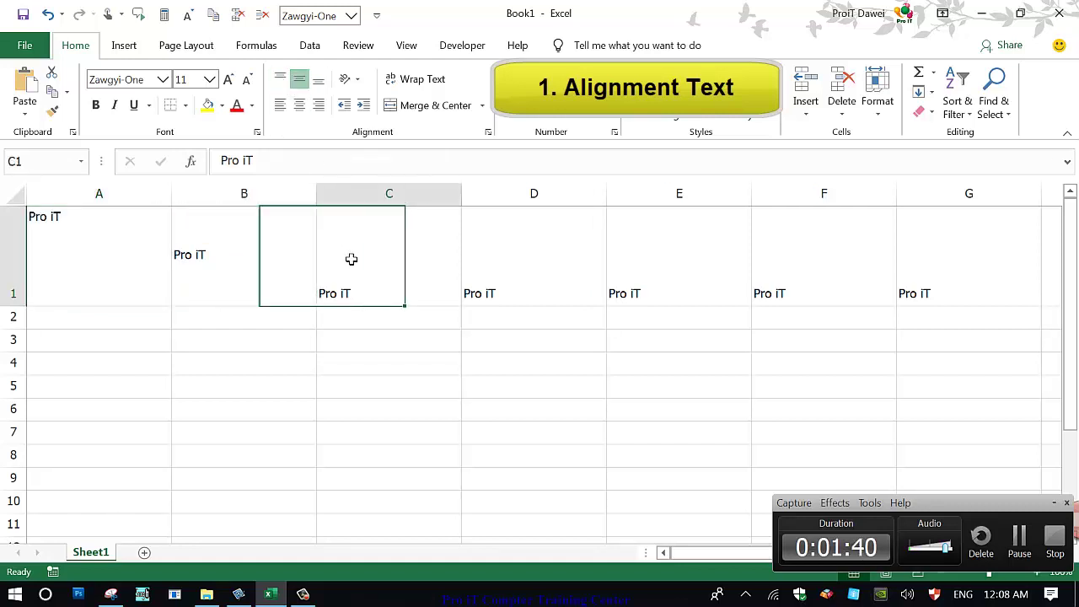
{"action": "left_click", "coordinate": [319, 79]}
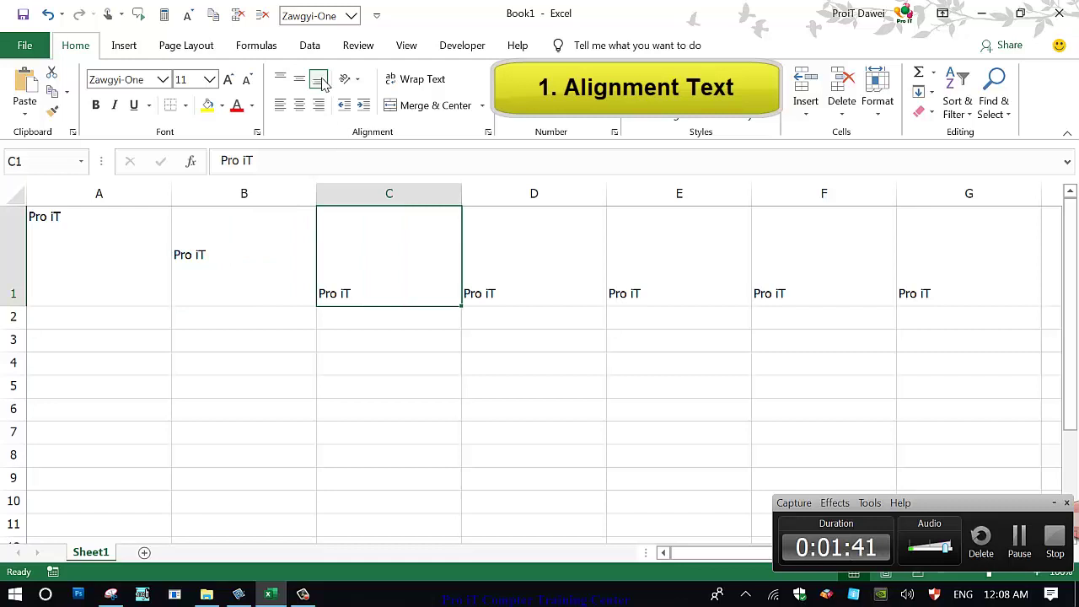
{"action": "left_click", "coordinate": [523, 249]}
{"action": "left_click", "coordinate": [280, 106]}
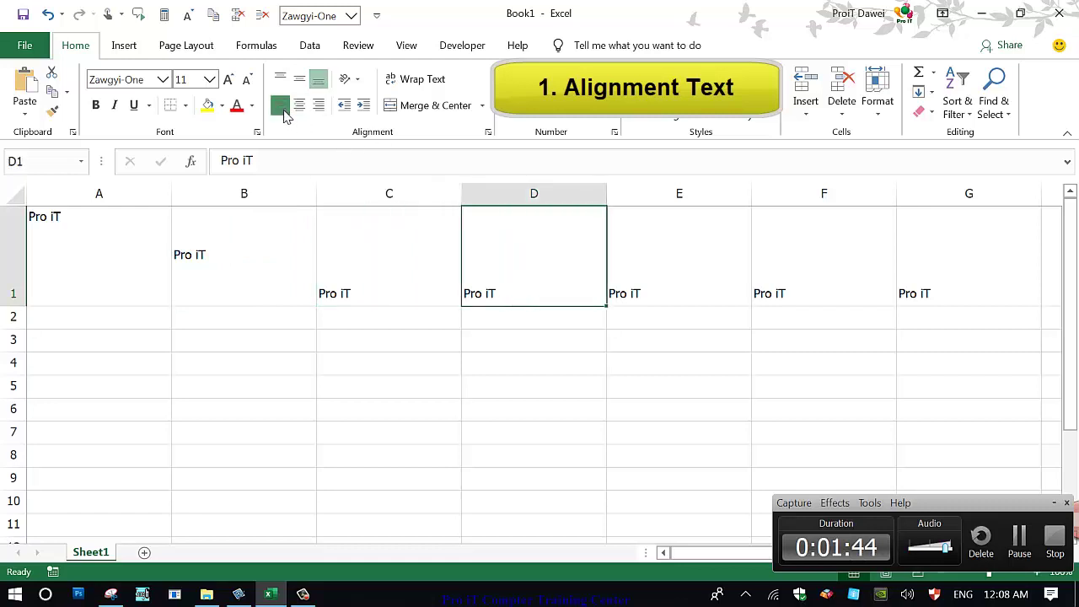
Step: Centre E1, right-align F1, and centre G1 both horizontally and vertically
{"action": "left_click", "coordinate": [704, 270]}
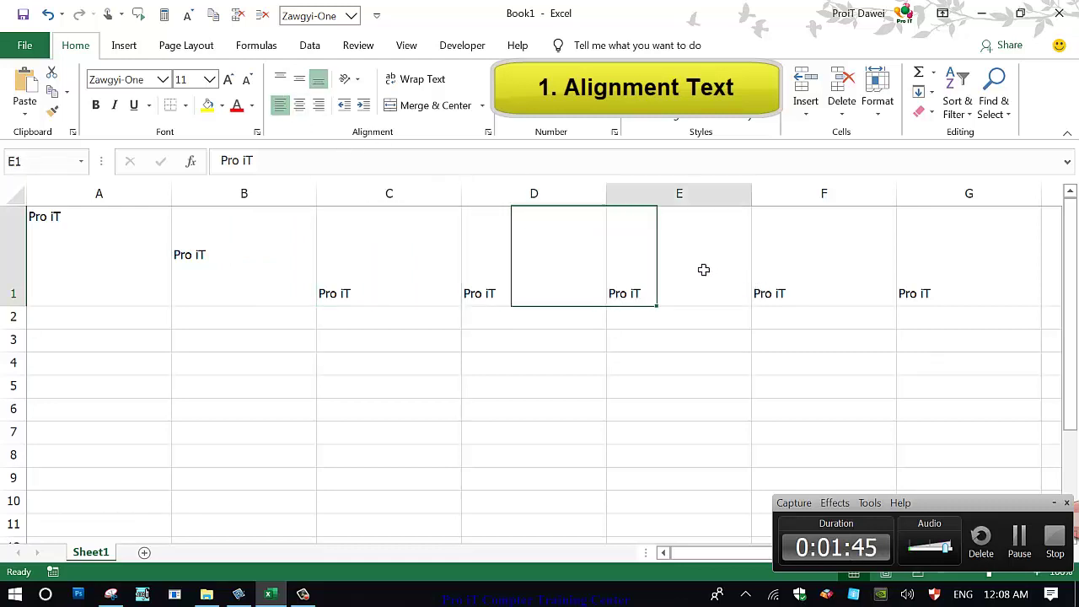
{"action": "left_click", "coordinate": [302, 107]}
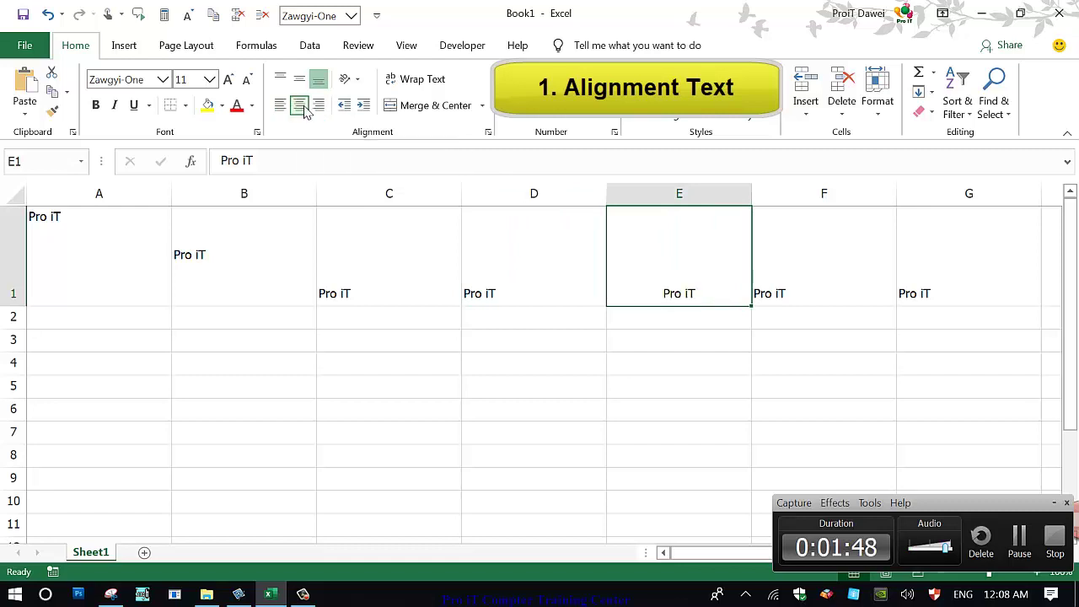
{"action": "left_click", "coordinate": [791, 279]}
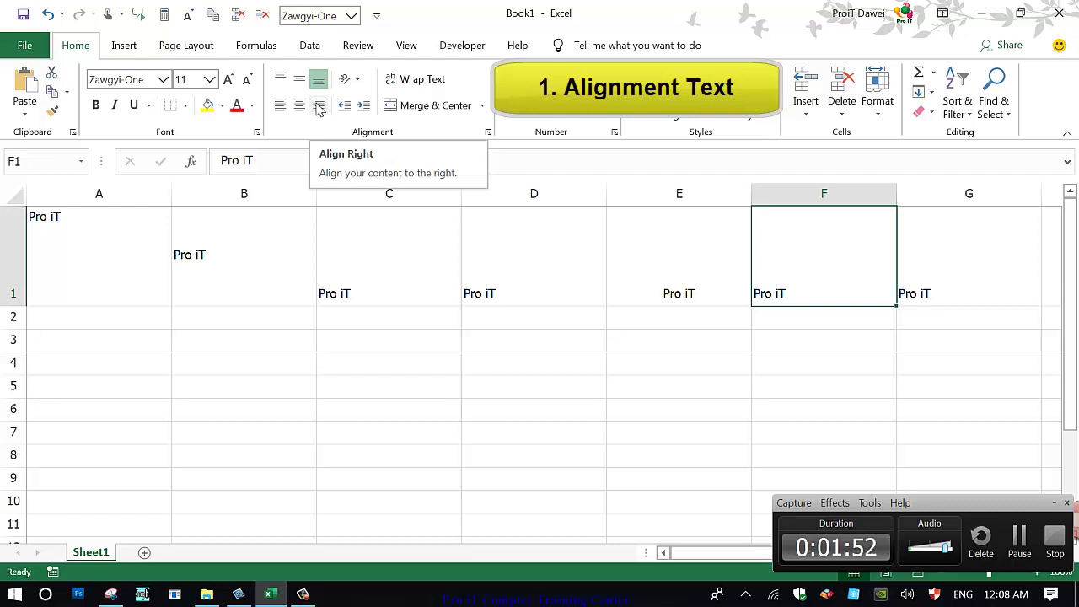
{"action": "left_click", "coordinate": [319, 104]}
{"action": "left_click", "coordinate": [927, 260]}
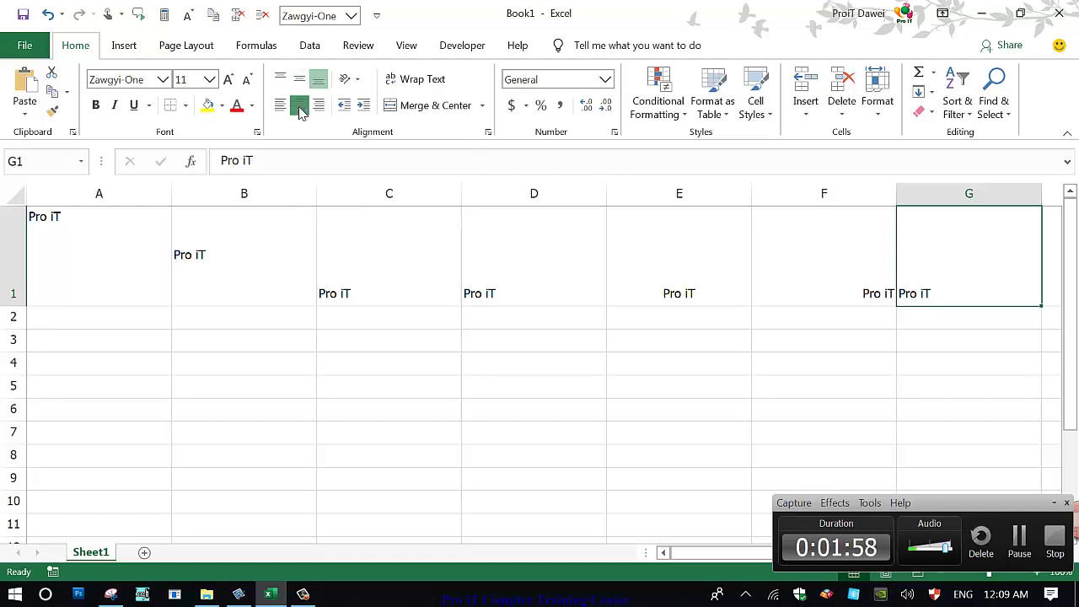
{"action": "left_click", "coordinate": [300, 108]}
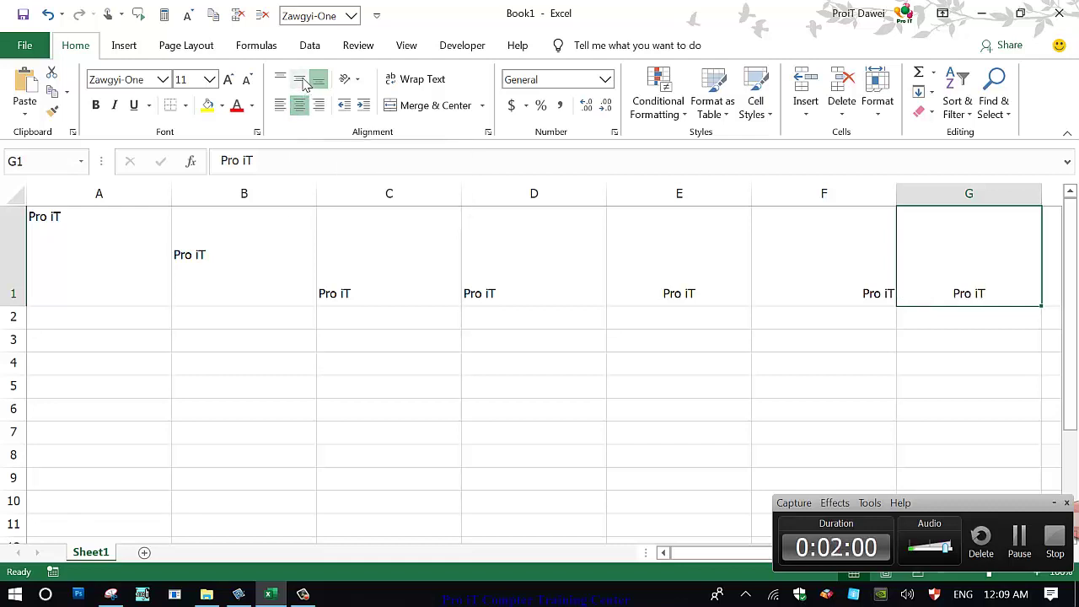
{"action": "left_click", "coordinate": [304, 81]}
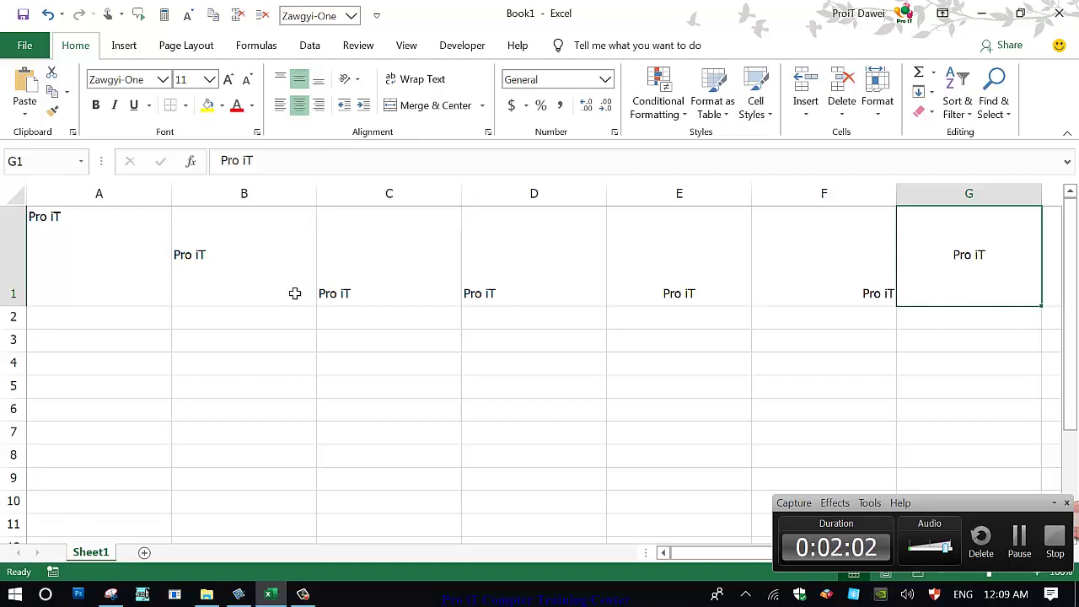
{"action": "left_click", "coordinate": [89, 266]}
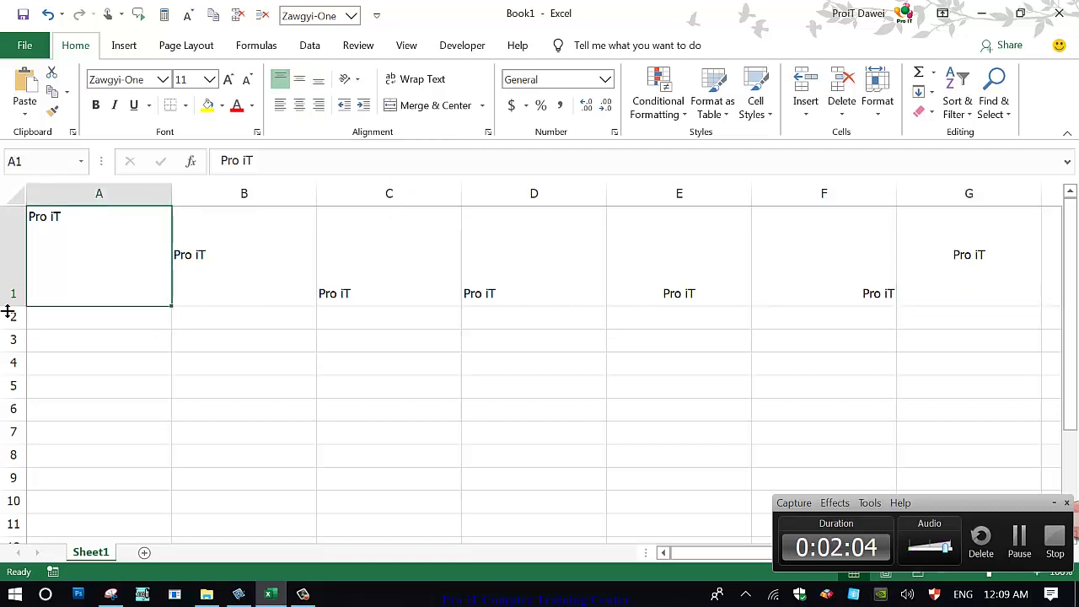
Step: Heighten row 2, copy Pro iT into A2, and try middle, bottom, left, centre and right alignments
{"action": "left_click_drag", "start_coordinate": [22, 339], "coordinate": [27, 408]}
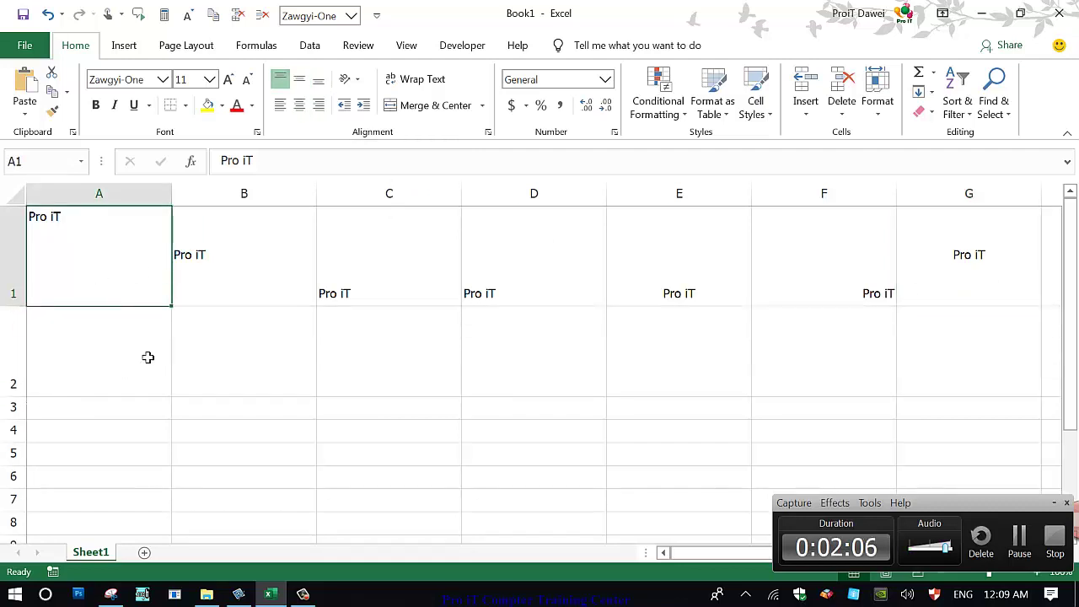
{"action": "left_click_drag", "start_coordinate": [171, 304], "coordinate": [169, 393]}
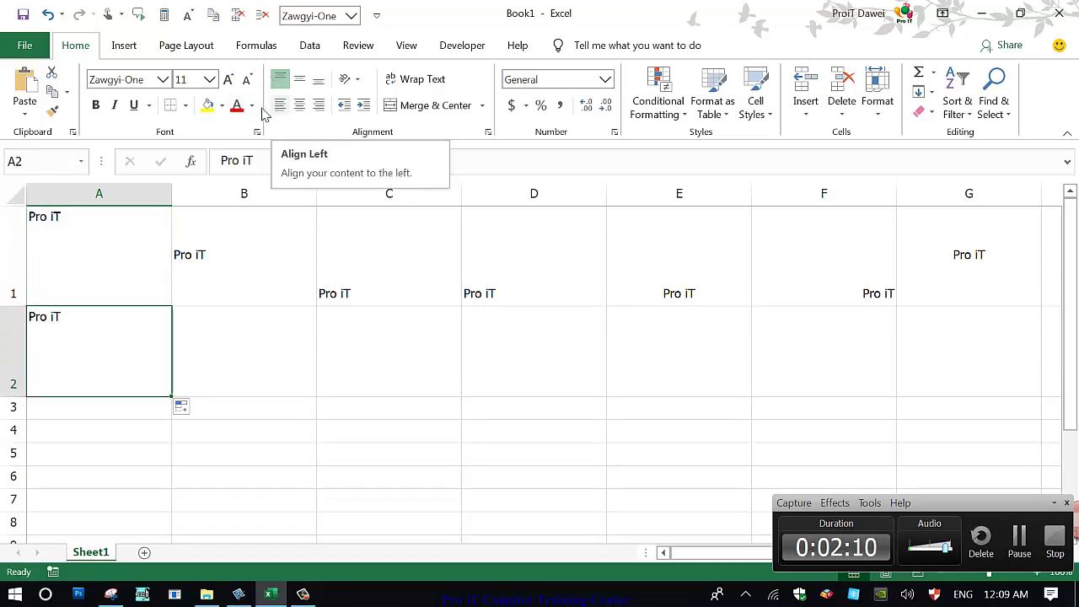
{"action": "left_click", "coordinate": [302, 78]}
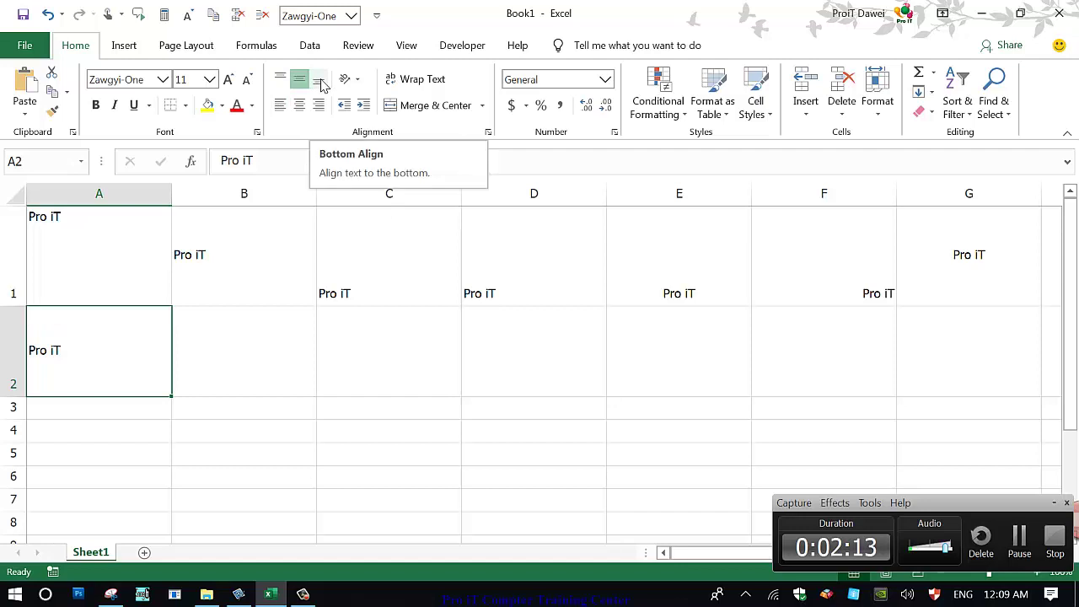
{"action": "left_click", "coordinate": [320, 80]}
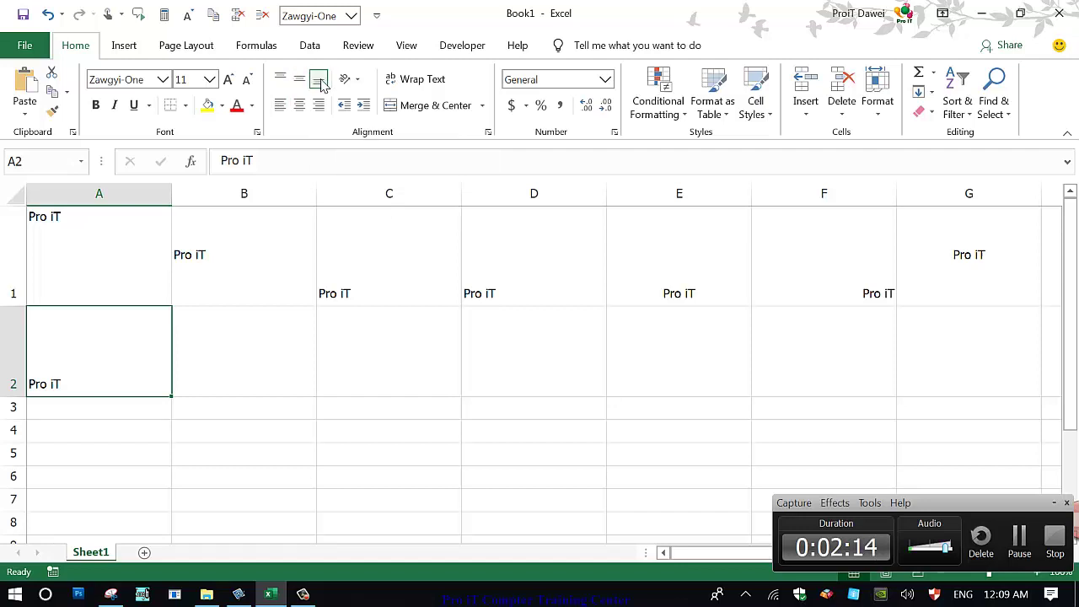
{"action": "left_click", "coordinate": [283, 107]}
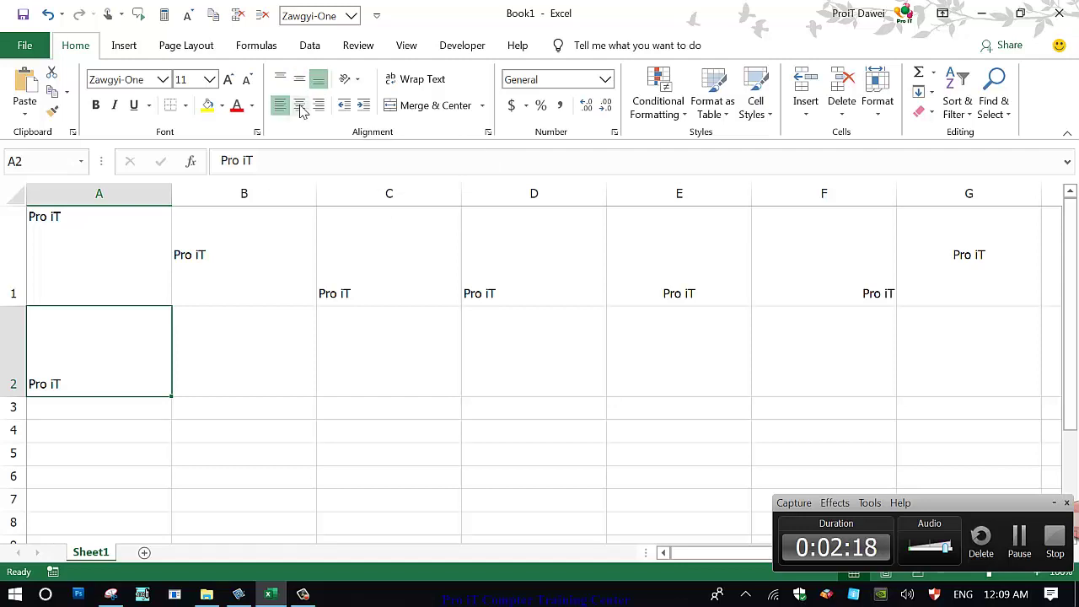
{"action": "left_click", "coordinate": [301, 110]}
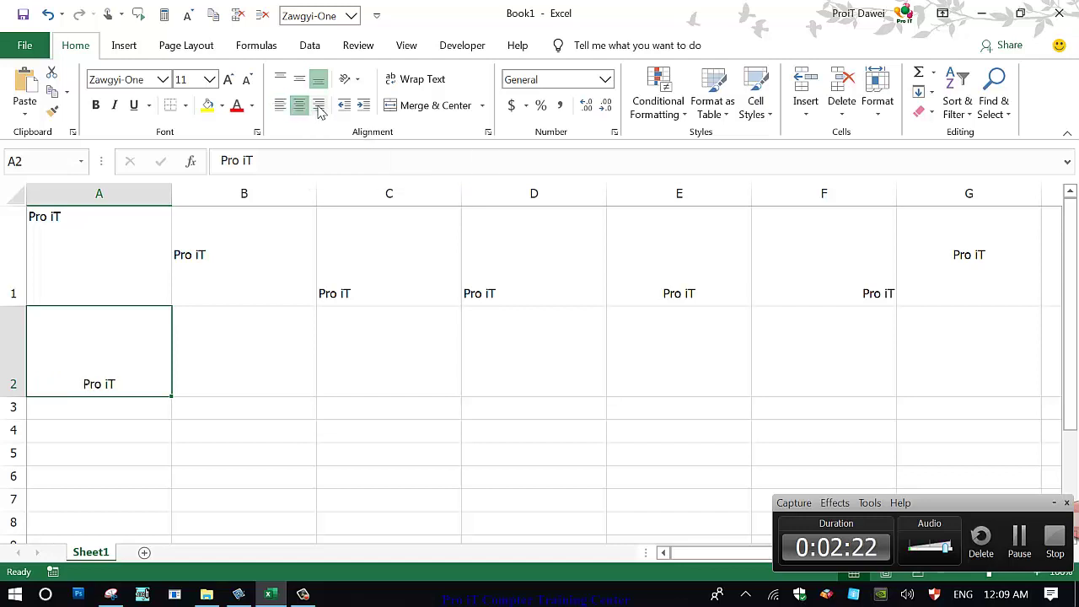
{"action": "left_click", "coordinate": [320, 109]}
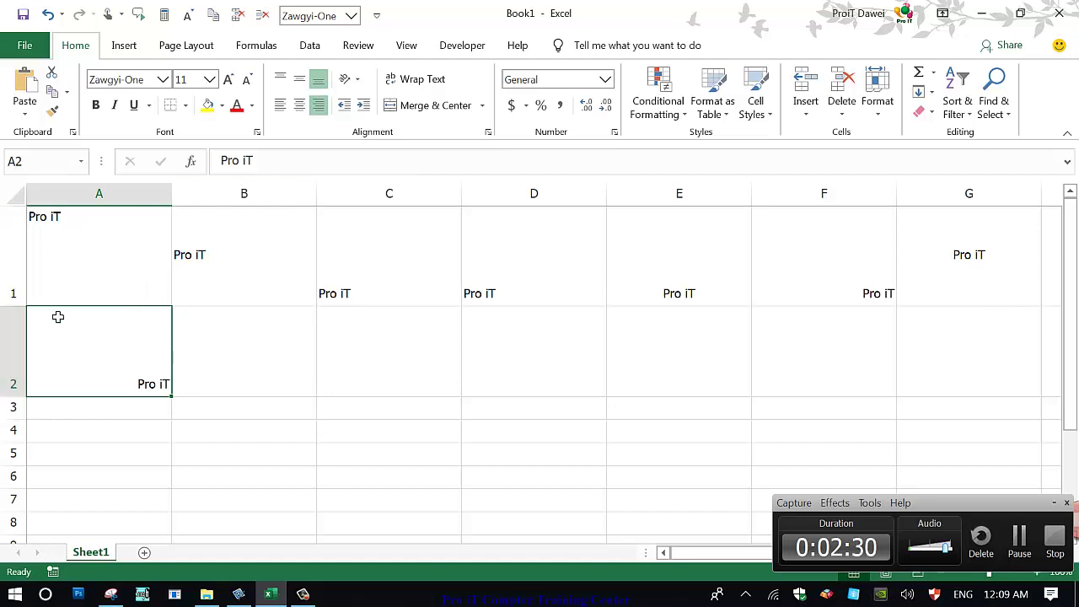
Step: Cycle A2's text through middle, bottom, top, left, centre and right alignments
{"action": "left_click", "coordinate": [301, 82]}
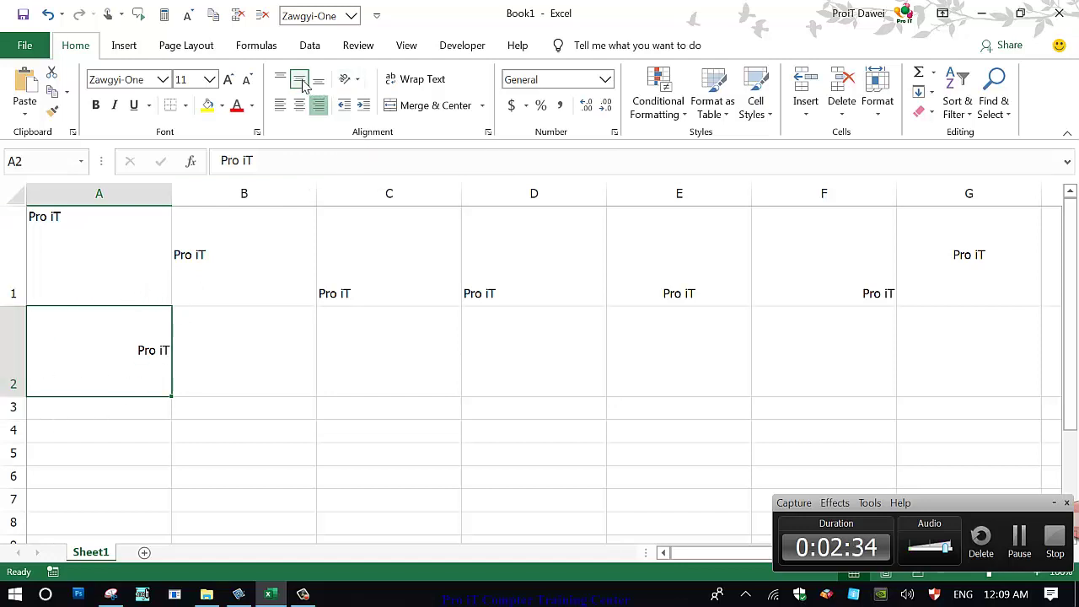
{"action": "left_click", "coordinate": [303, 82]}
{"action": "left_click", "coordinate": [301, 82]}
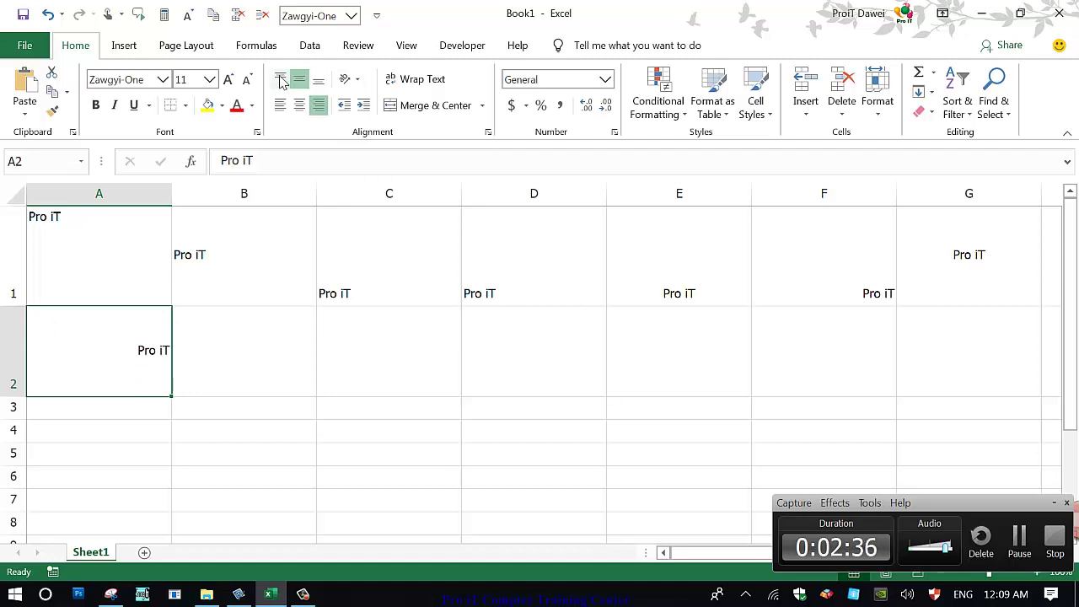
{"action": "left_click", "coordinate": [281, 82]}
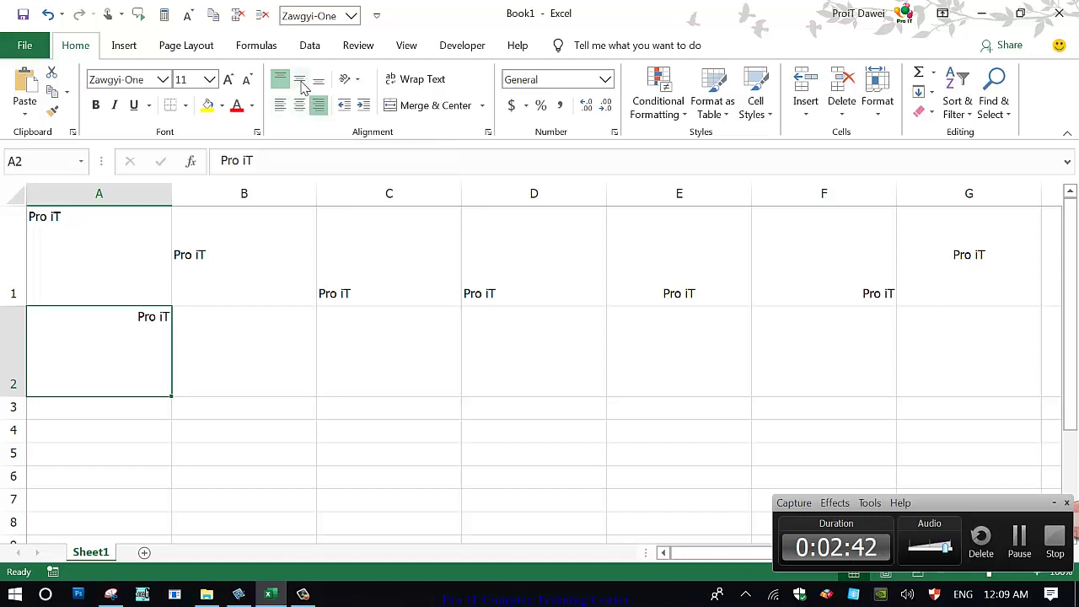
{"action": "left_click", "coordinate": [300, 108]}
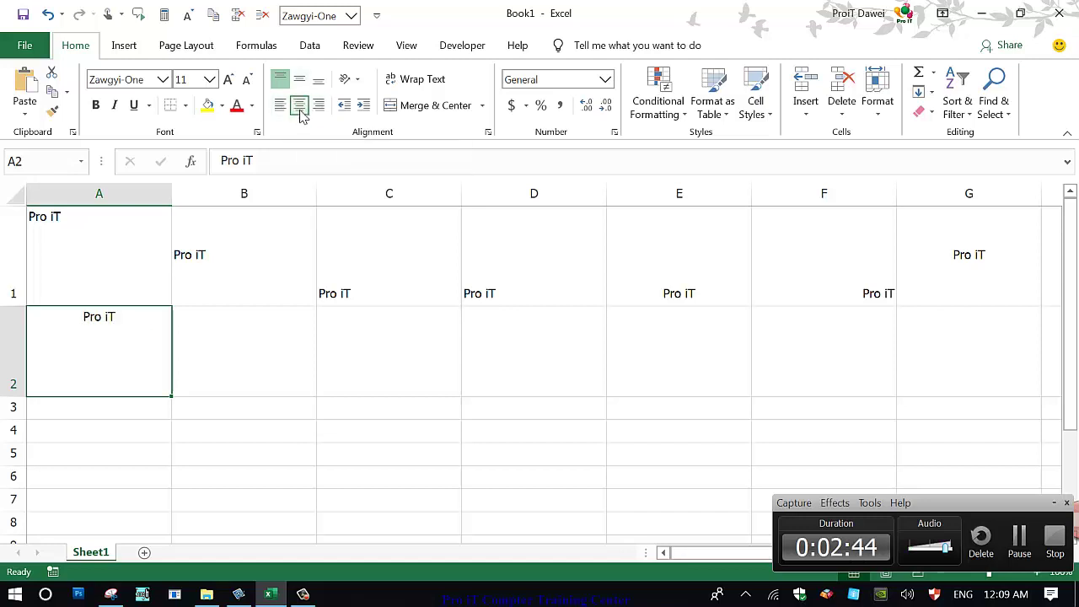
{"action": "left_click", "coordinate": [276, 108]}
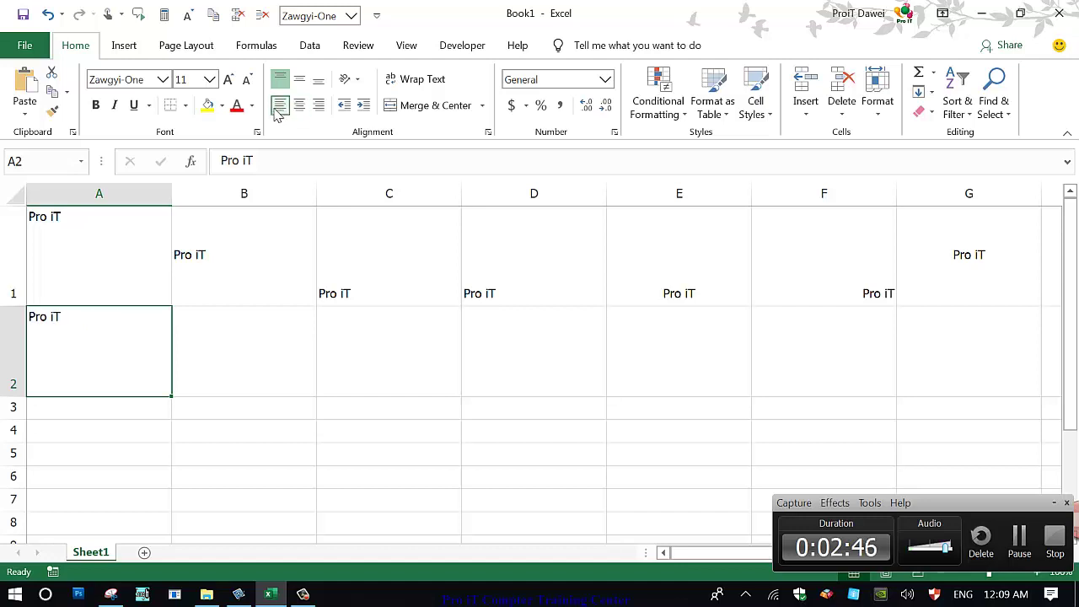
{"action": "left_click", "coordinate": [300, 80]}
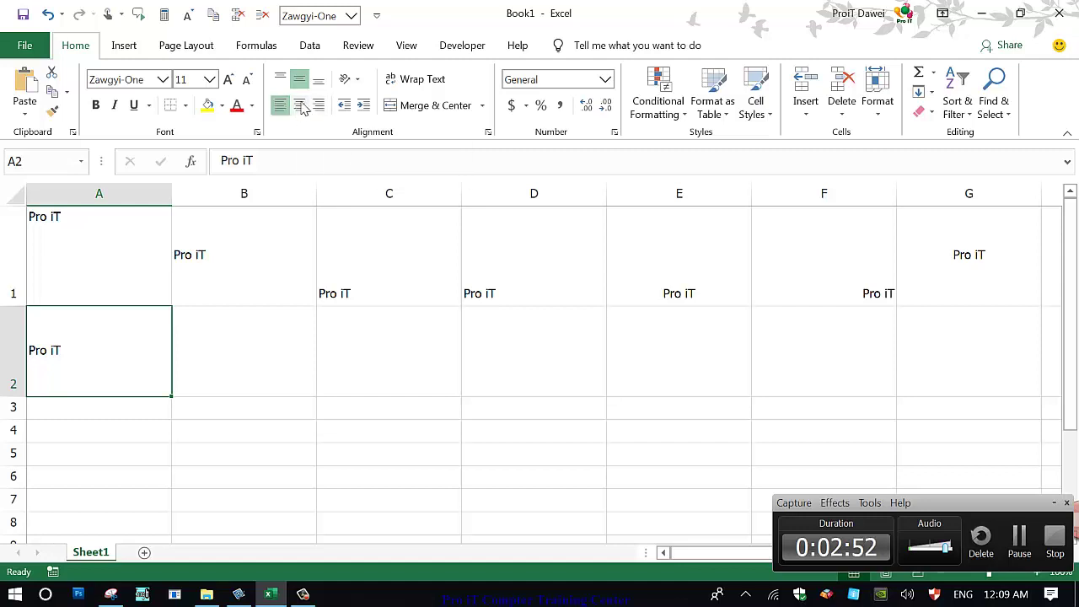
{"action": "left_click", "coordinate": [319, 83]}
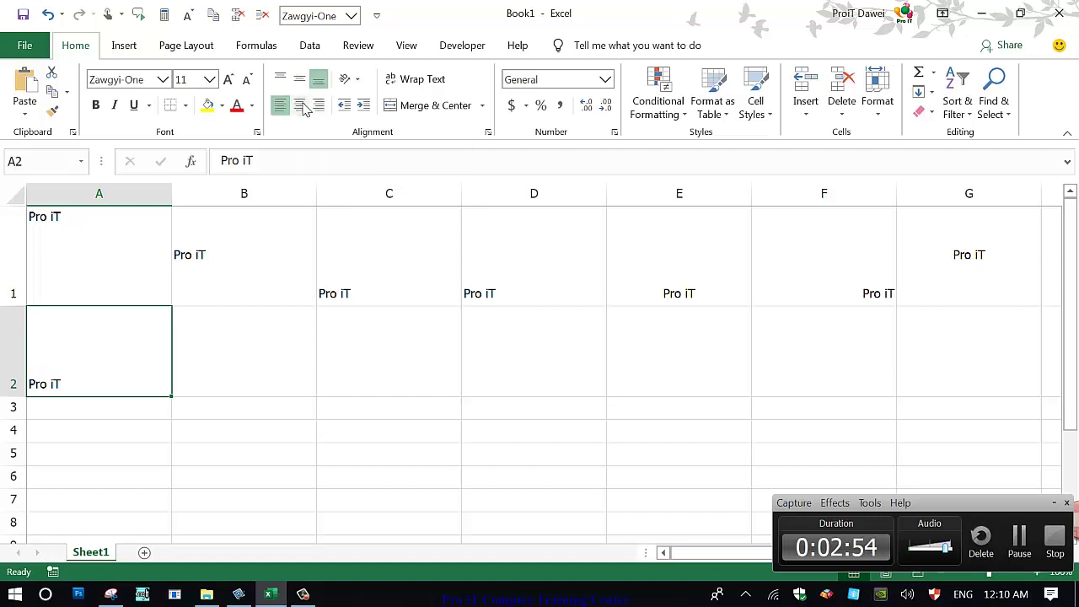
{"action": "left_click", "coordinate": [301, 105]}
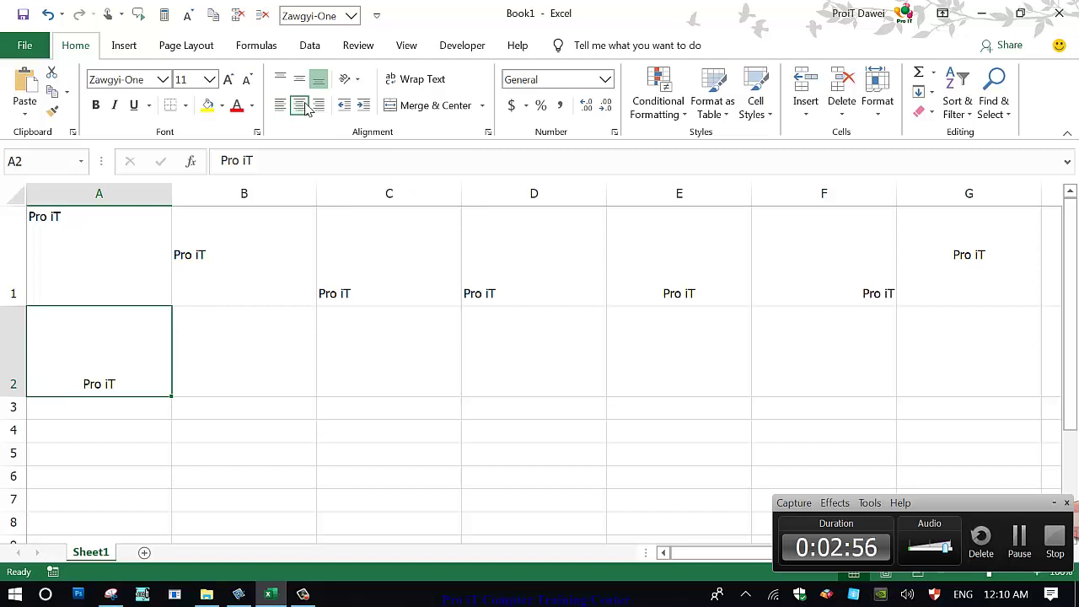
{"action": "left_click", "coordinate": [321, 105]}
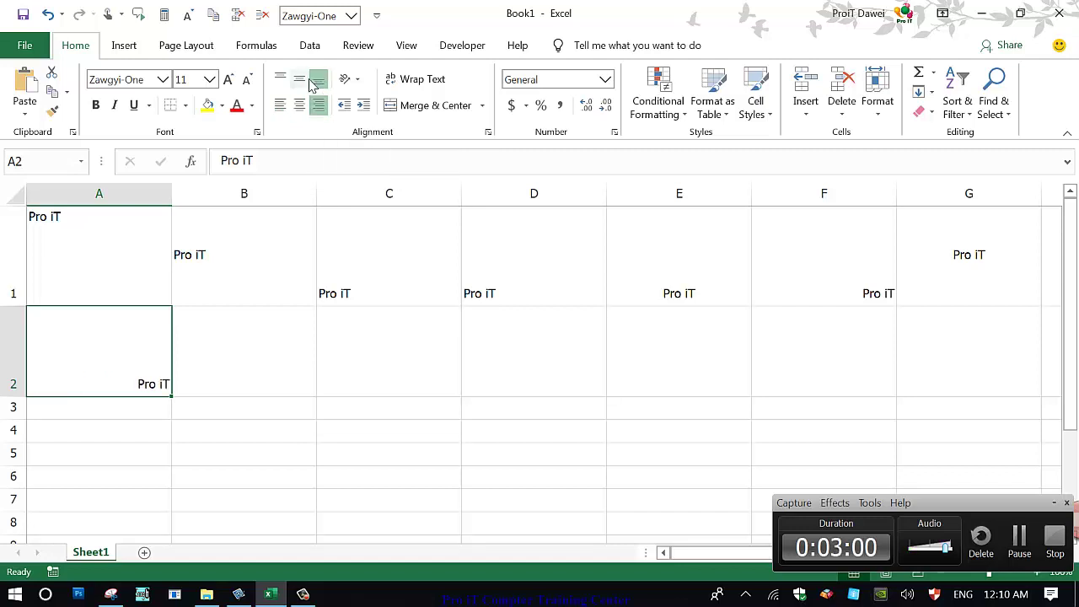
Step: Settle A2 on horizontal centre and vertical middle alignment
{"action": "left_click", "coordinate": [302, 81]}
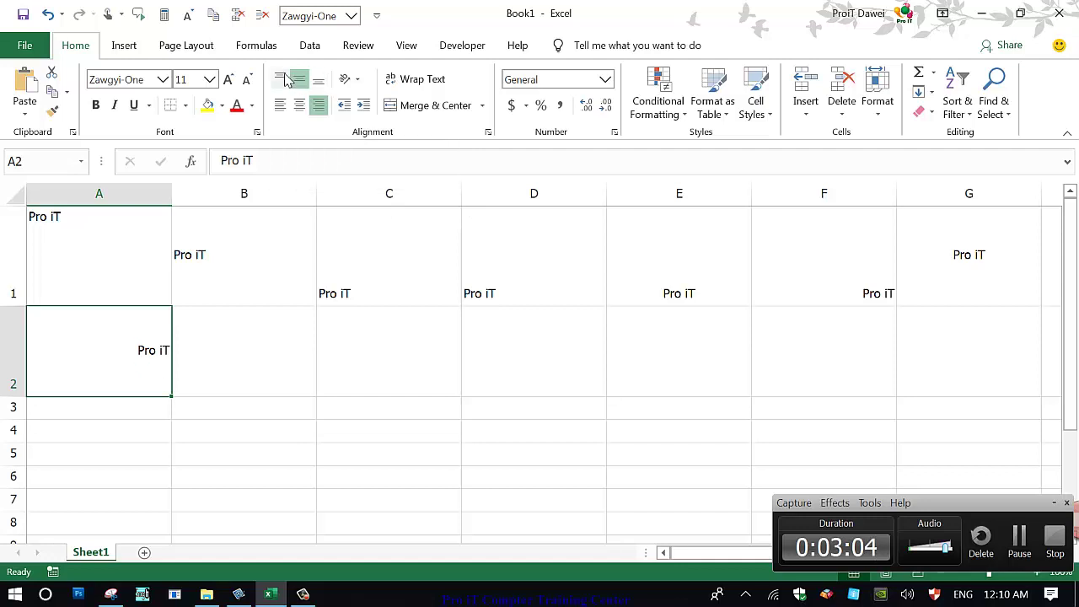
{"action": "left_click", "coordinate": [283, 79]}
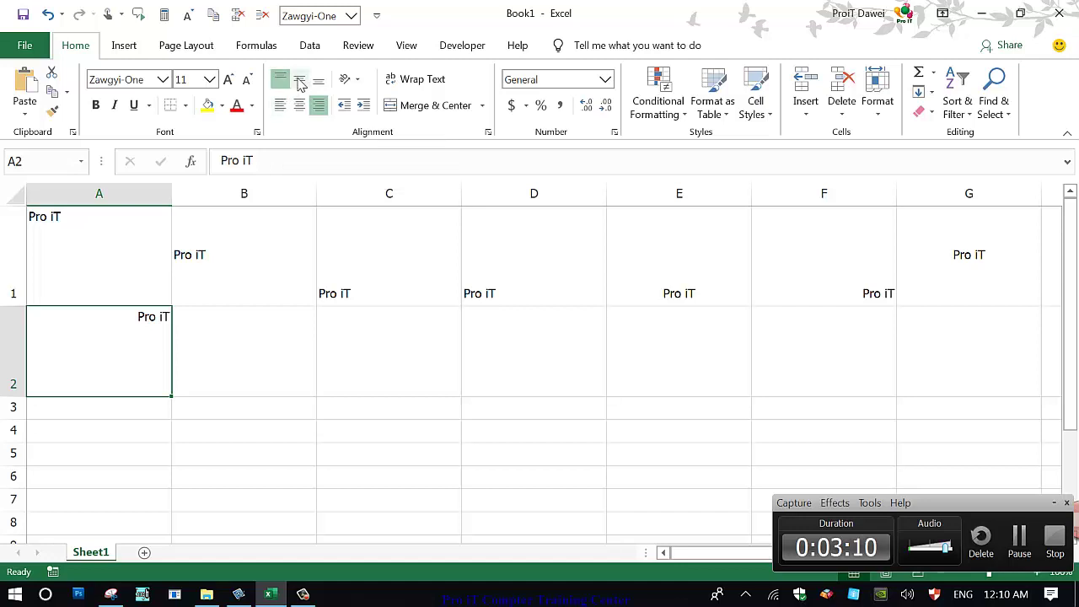
{"action": "left_click", "coordinate": [299, 80]}
{"action": "left_click", "coordinate": [280, 79]}
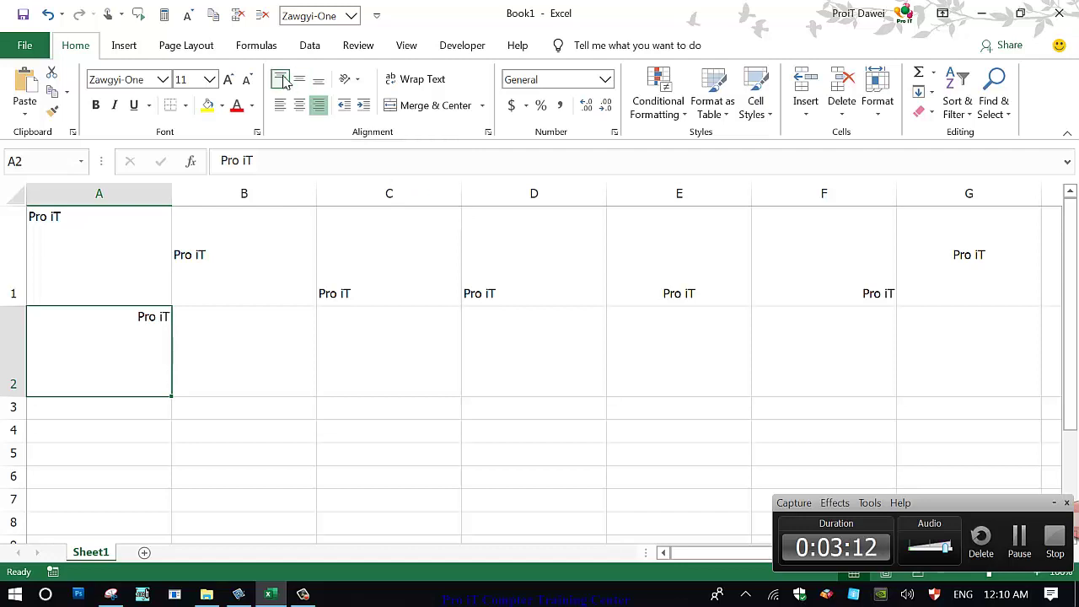
{"action": "left_click", "coordinate": [299, 104]}
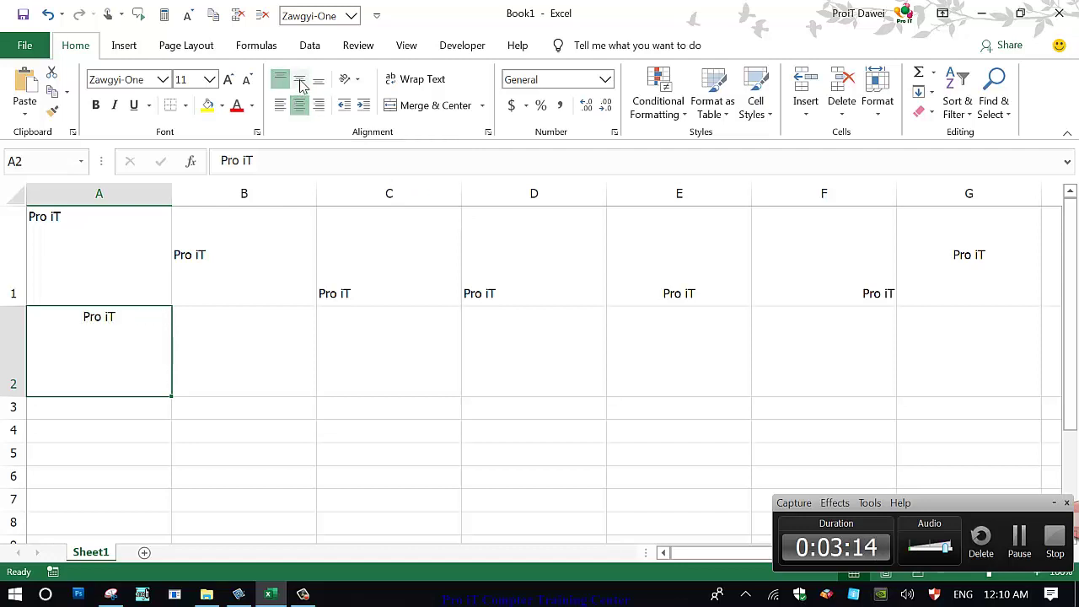
{"action": "left_click", "coordinate": [300, 81]}
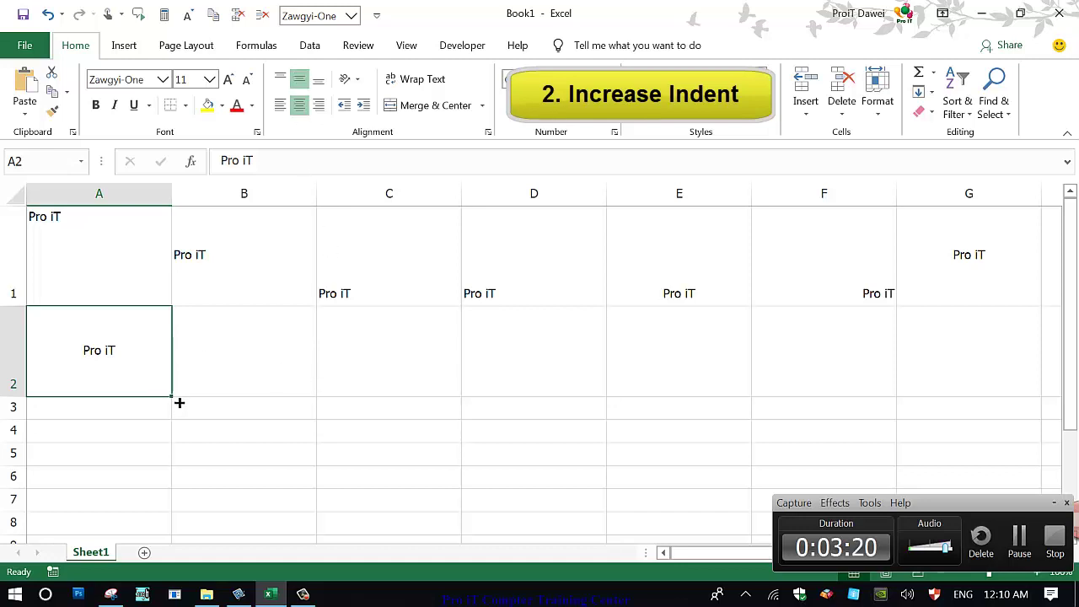
Step: Copy A2's centred Pro iT into B2, then glance at the Snagit reference and return
{"action": "mouse_move", "coordinate": [173, 396]}
{"action": "left_mouse_down"}
{"action": "mouse_move", "coordinate": [320, 397]}
{"action": "mouse_move", "coordinate": [290, 381]}
{"action": "left_mouse_up"}
{"action": "left_click", "coordinate": [278, 370]}
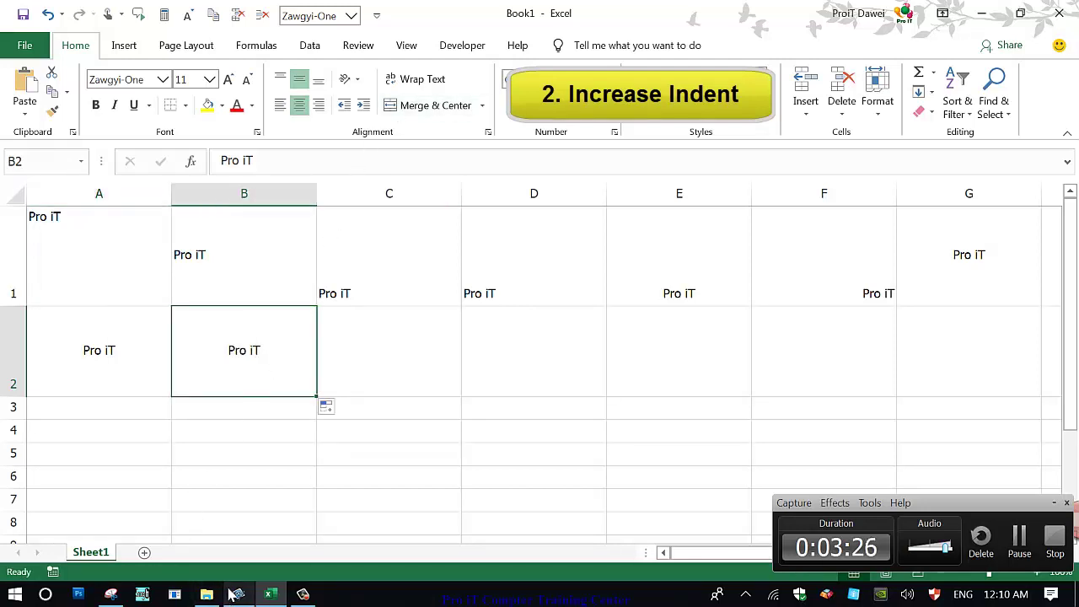
{"action": "left_click", "coordinate": [238, 594]}
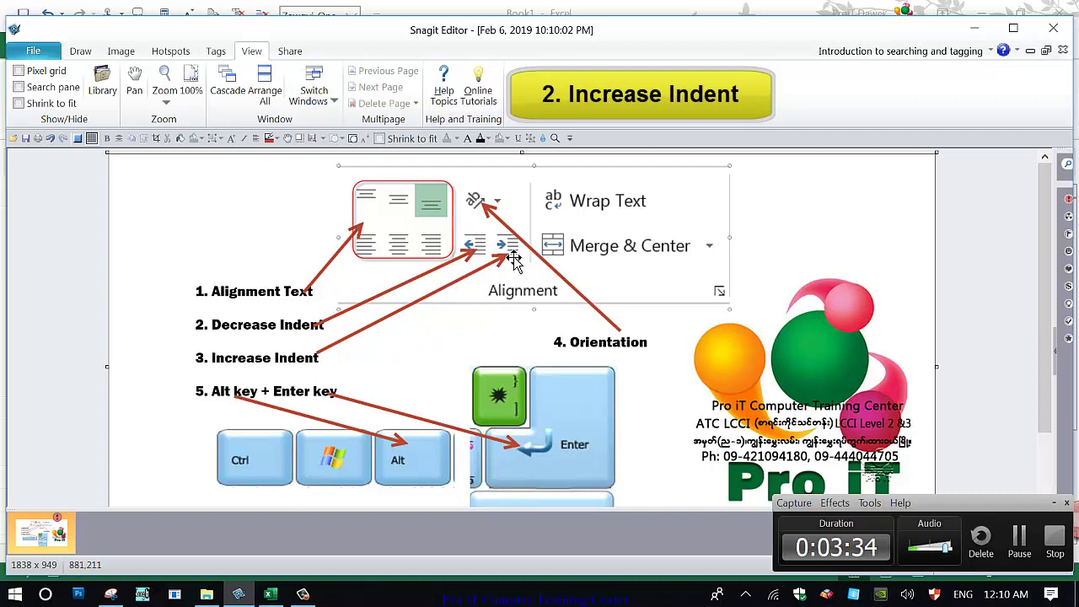
{"action": "left_click", "coordinate": [269, 594]}
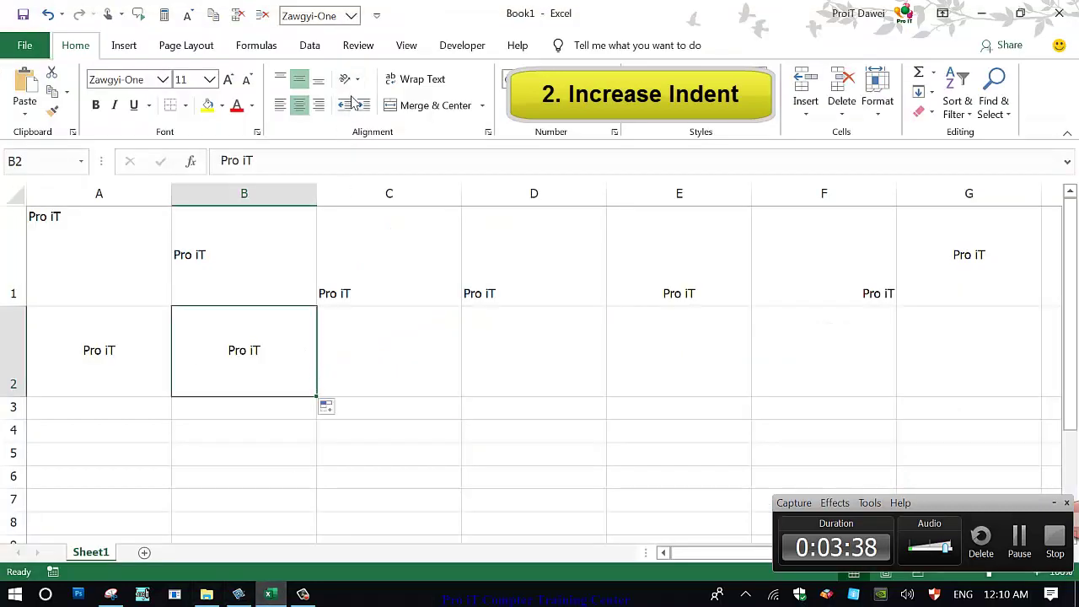
Step: Increase B2's indent fourteen times so Pro iT shifts far right
{"action": "left_click", "coordinate": [363, 107]}
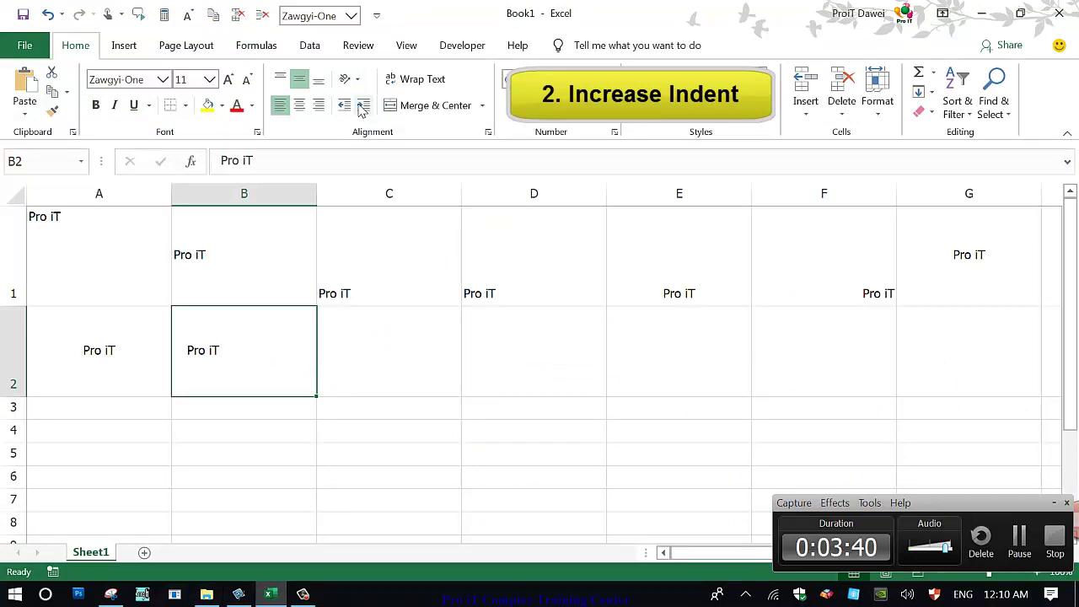
{"action": "left_click", "coordinate": [362, 106]}
{"action": "left_click", "coordinate": [362, 106]}
{"action": "left_click", "coordinate": [363, 106]}
{"action": "left_click", "coordinate": [363, 106]}
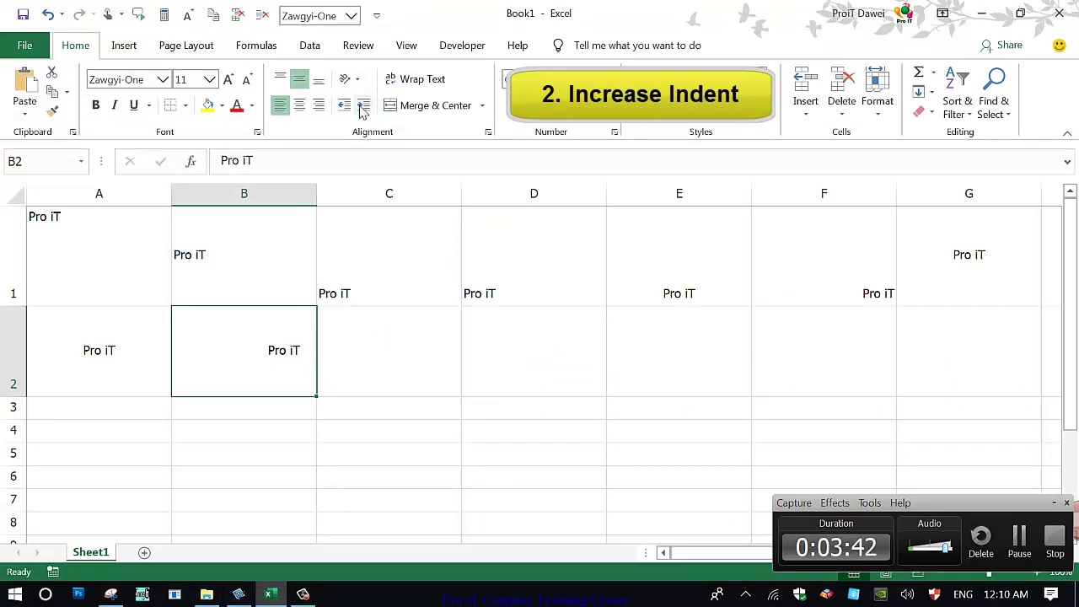
{"action": "left_click", "coordinate": [363, 106]}
{"action": "left_click", "coordinate": [362, 106]}
{"action": "left_click", "coordinate": [362, 106]}
{"action": "left_click", "coordinate": [363, 106]}
{"action": "left_click", "coordinate": [363, 106]}
{"action": "left_click", "coordinate": [363, 106]}
{"action": "left_click", "coordinate": [362, 107]}
{"action": "left_click", "coordinate": [363, 106]}
{"action": "left_click", "coordinate": [362, 106]}
{"action": "left_click", "coordinate": [362, 106]}
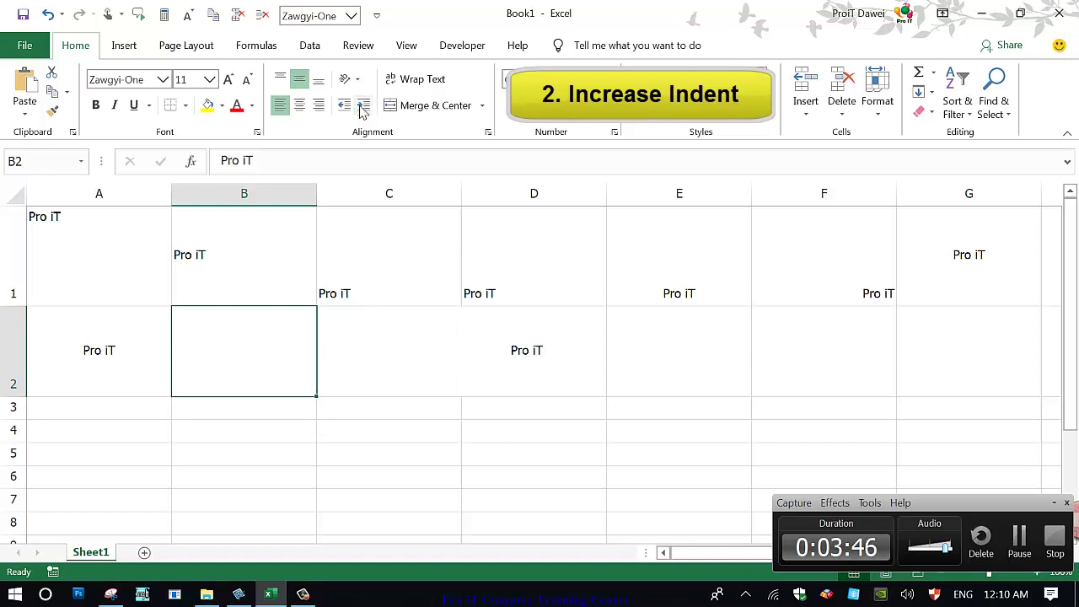
{"action": "left_click", "coordinate": [364, 107]}
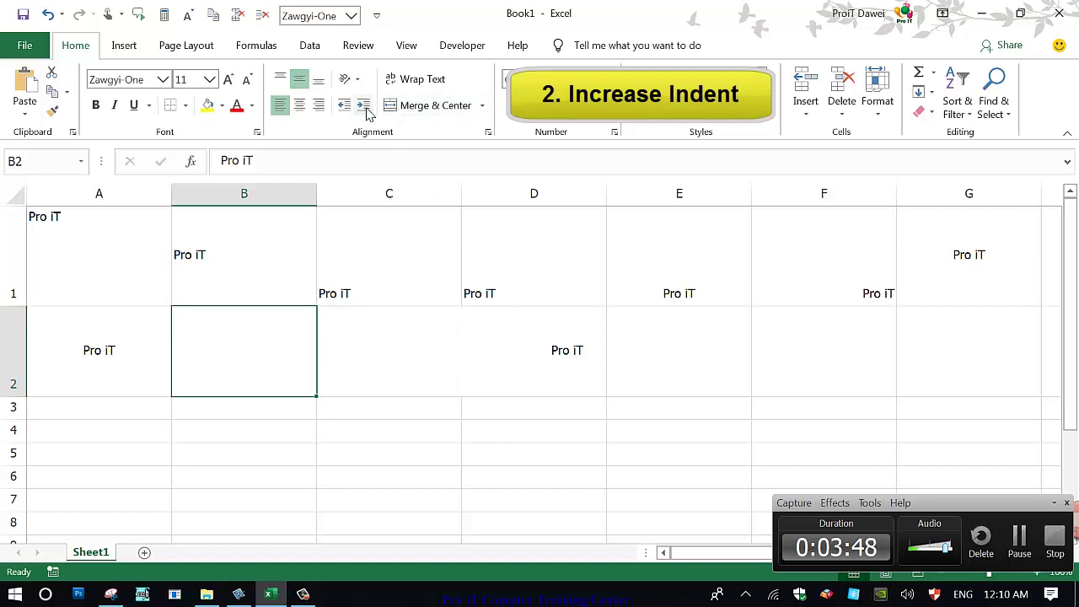
{"action": "left_click", "coordinate": [365, 107]}
{"action": "left_click", "coordinate": [365, 107]}
{"action": "left_click", "coordinate": [365, 107]}
{"action": "left_click", "coordinate": [365, 107]}
{"action": "left_click", "coordinate": [364, 107]}
{"action": "left_click", "coordinate": [365, 107]}
{"action": "left_click", "coordinate": [365, 107]}
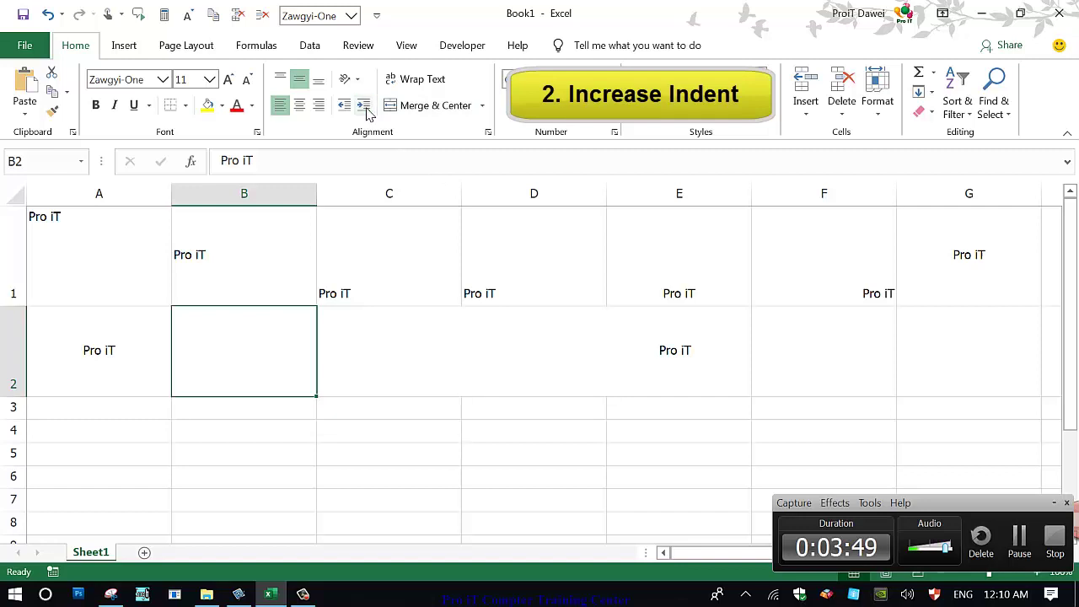
Step: Check cells E2, D2 and C2, confirming the text still belongs to B2
{"action": "left_click", "coordinate": [693, 366]}
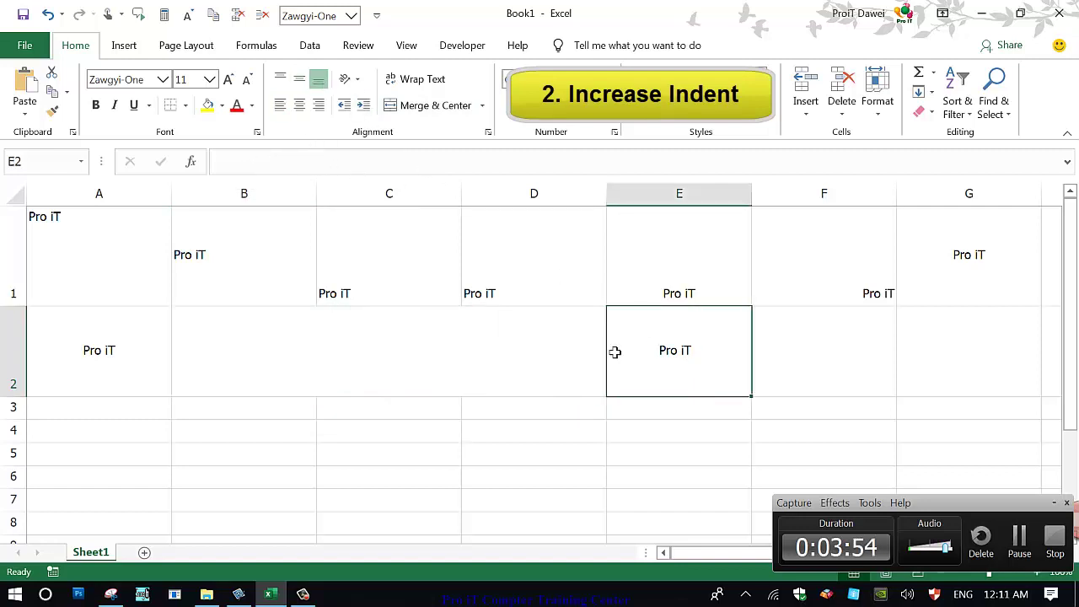
{"action": "left_click", "coordinate": [557, 348]}
{"action": "left_click", "coordinate": [418, 339]}
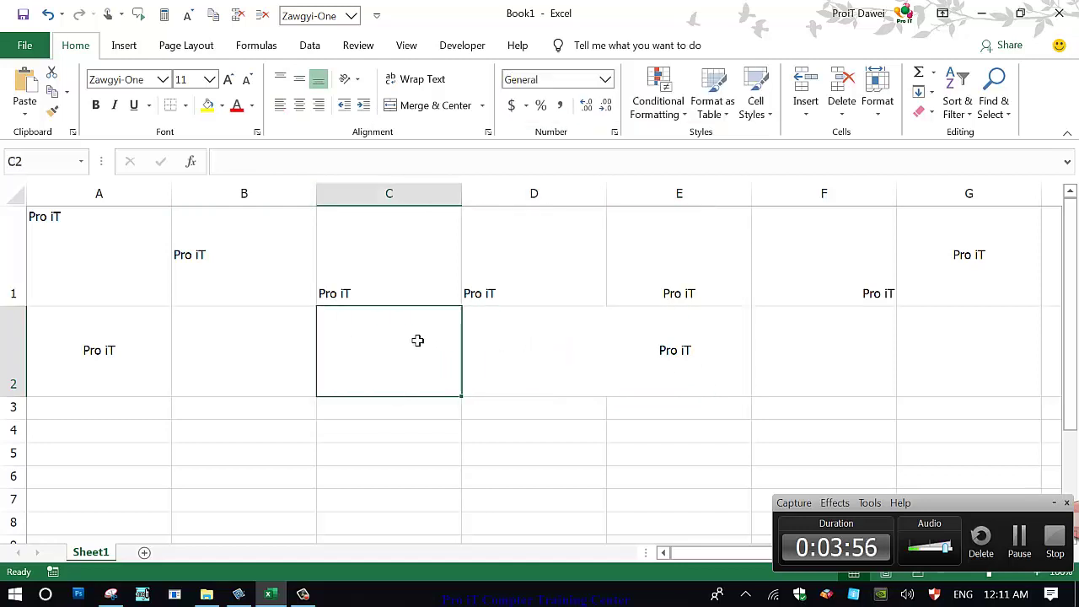
{"action": "left_click", "coordinate": [265, 344]}
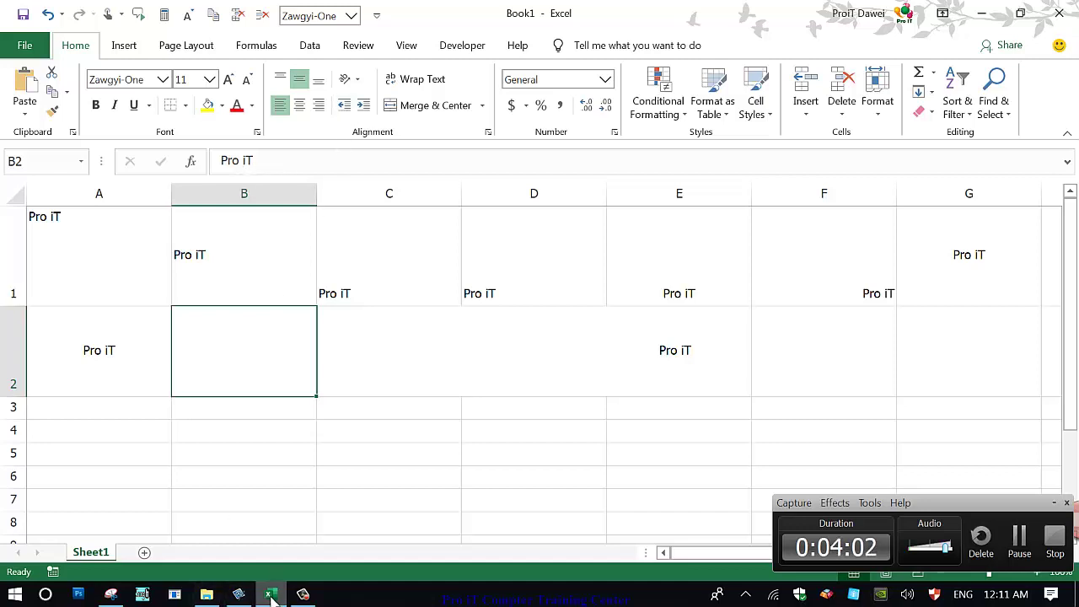
{"action": "left_click", "coordinate": [239, 595]}
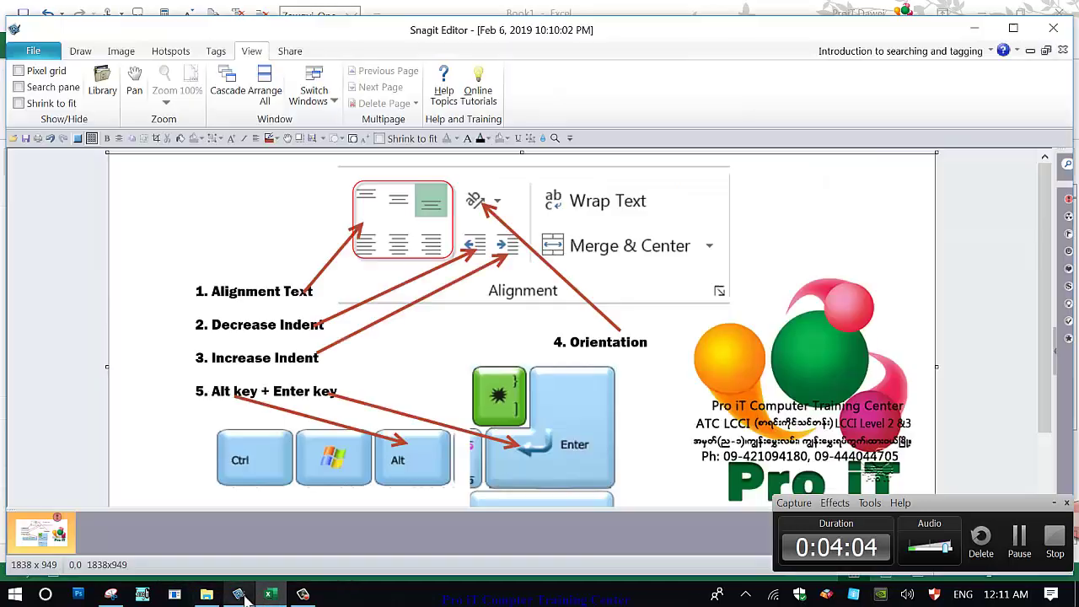
{"action": "left_click", "coordinate": [257, 379]}
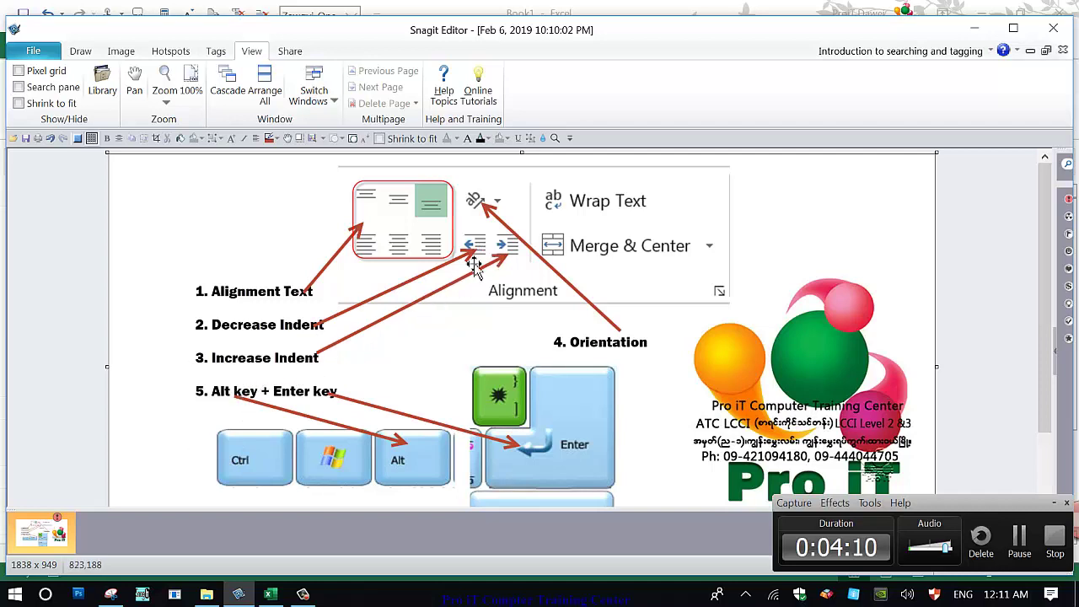
{"action": "left_click", "coordinate": [269, 595]}
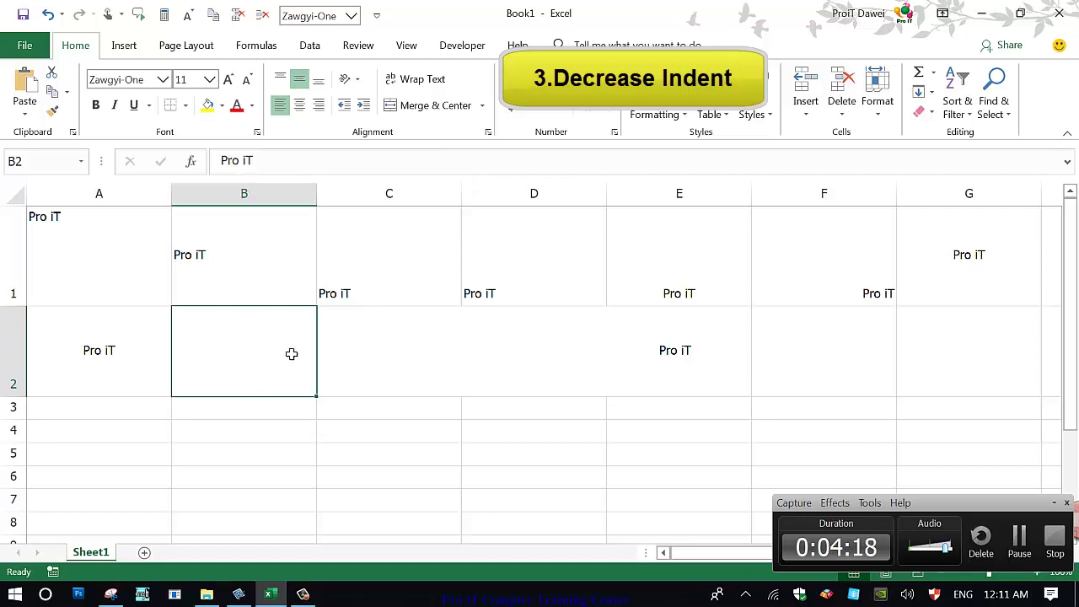
Step: Decrease B2's indent several steps so Pro iT shows over column D
{"action": "left_click", "coordinate": [343, 107]}
{"action": "left_click", "coordinate": [343, 107]}
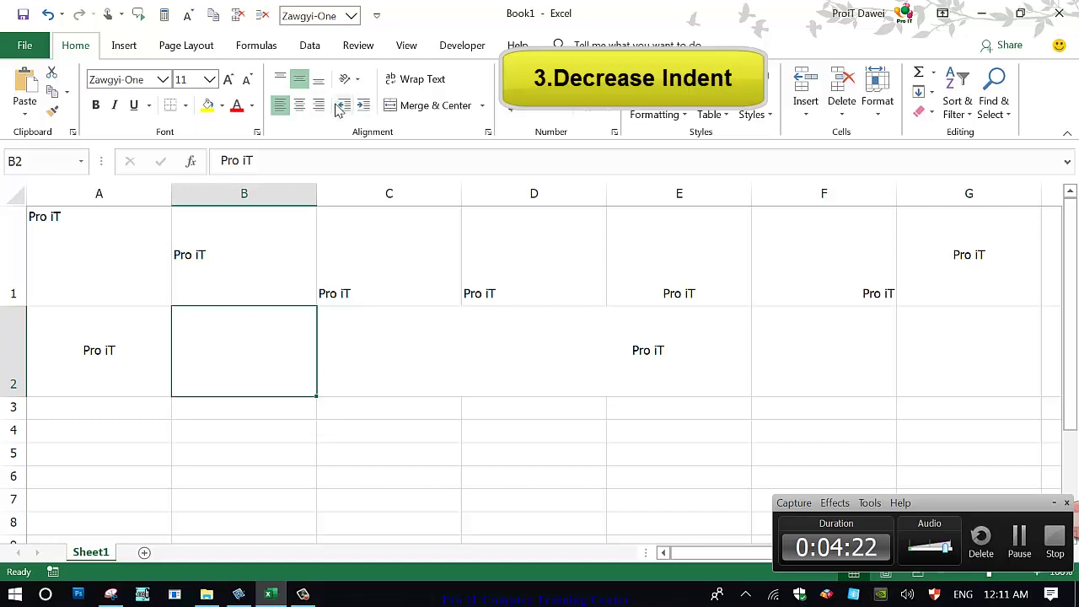
{"action": "left_click", "coordinate": [343, 107]}
{"action": "double_click", "coordinate": [341, 108]}
{"action": "double_click", "coordinate": [339, 110]}
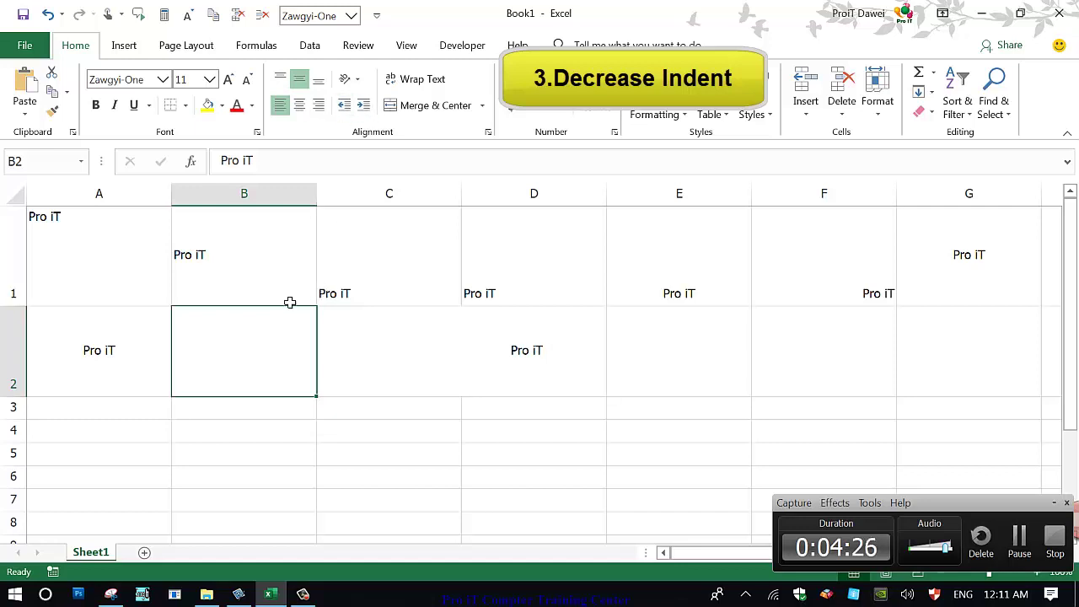
{"action": "left_click", "coordinate": [528, 349]}
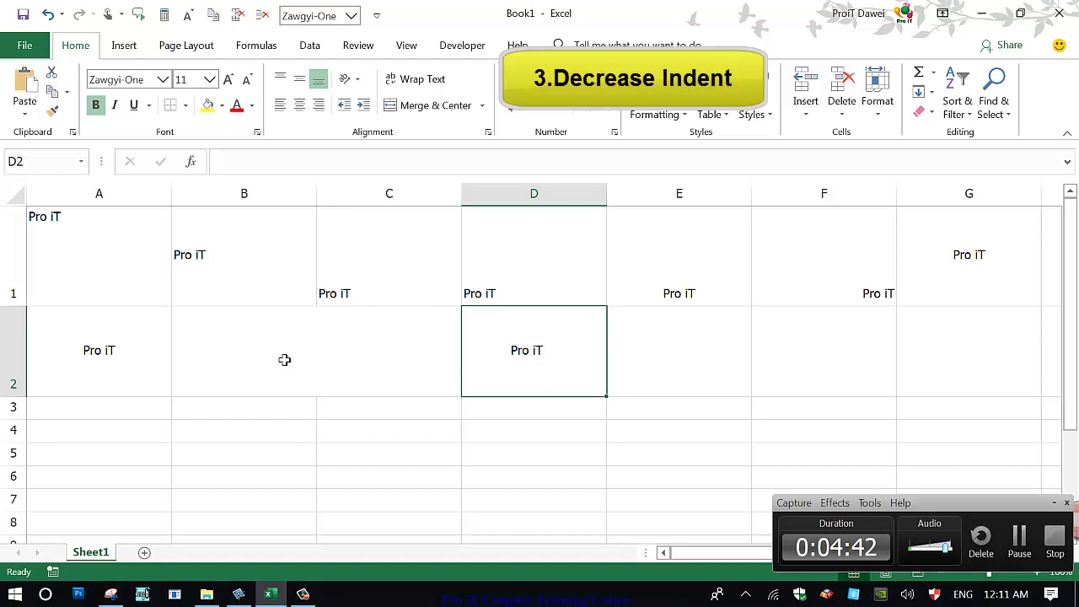
{"action": "left_click", "coordinate": [234, 352]}
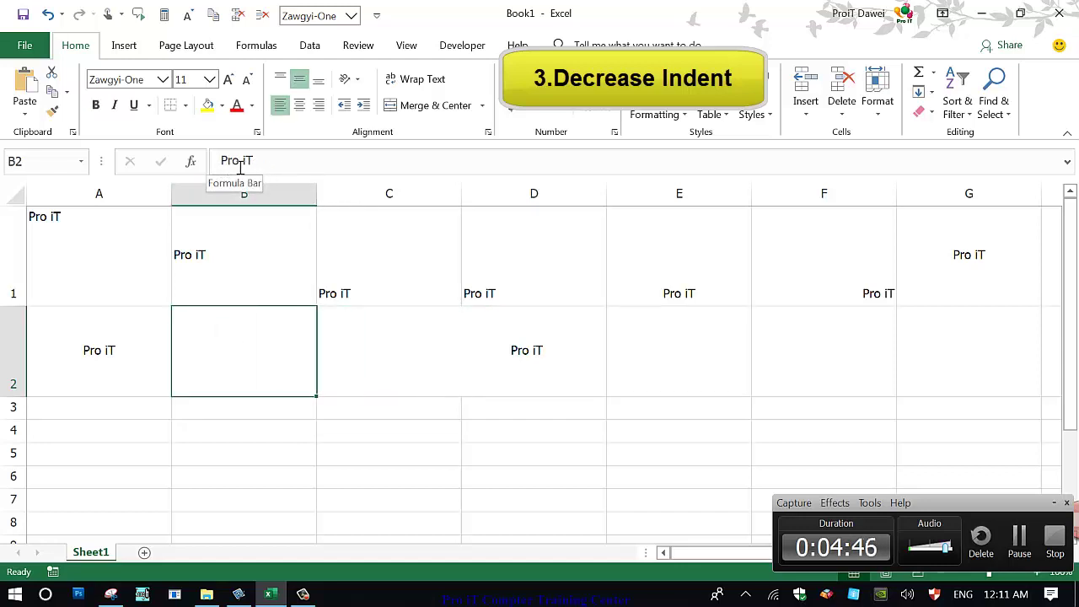
Step: Make B2's Pro iT red, bold and size 20, then minimize Excel
{"action": "left_click", "coordinate": [237, 106]}
{"action": "left_click", "coordinate": [96, 105]}
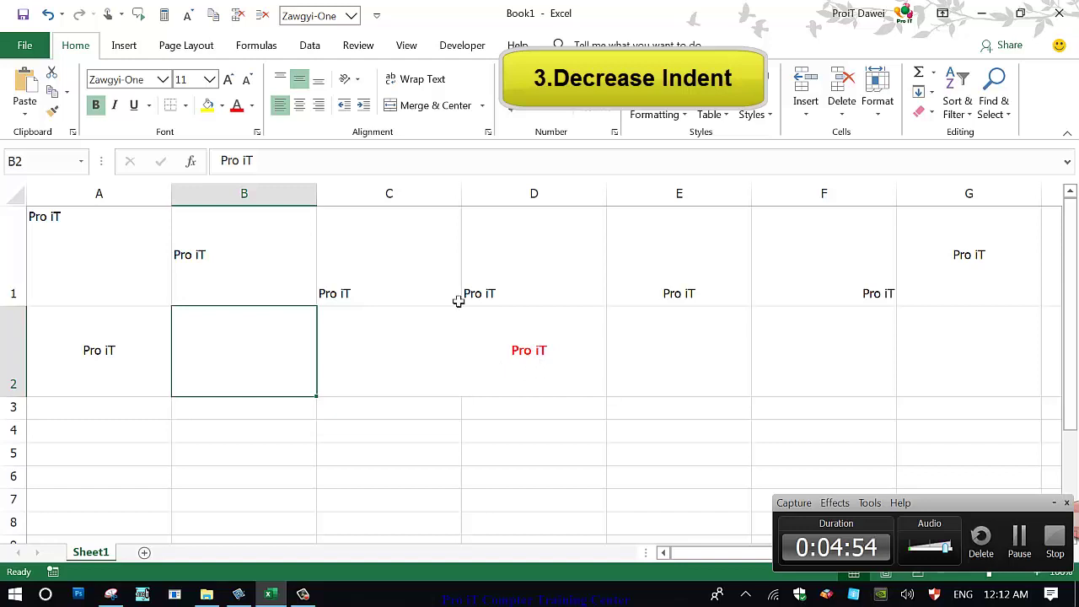
{"action": "left_click", "coordinate": [229, 80]}
{"action": "left_click", "coordinate": [229, 80]}
{"action": "left_click", "coordinate": [228, 80]}
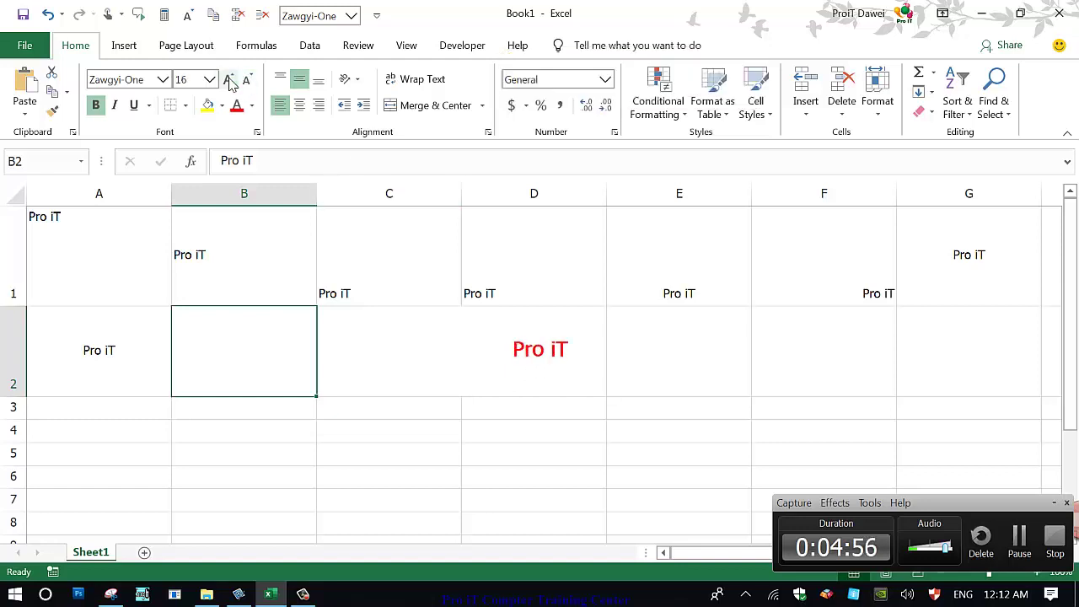
{"action": "left_click", "coordinate": [229, 80]}
{"action": "left_click", "coordinate": [228, 80]}
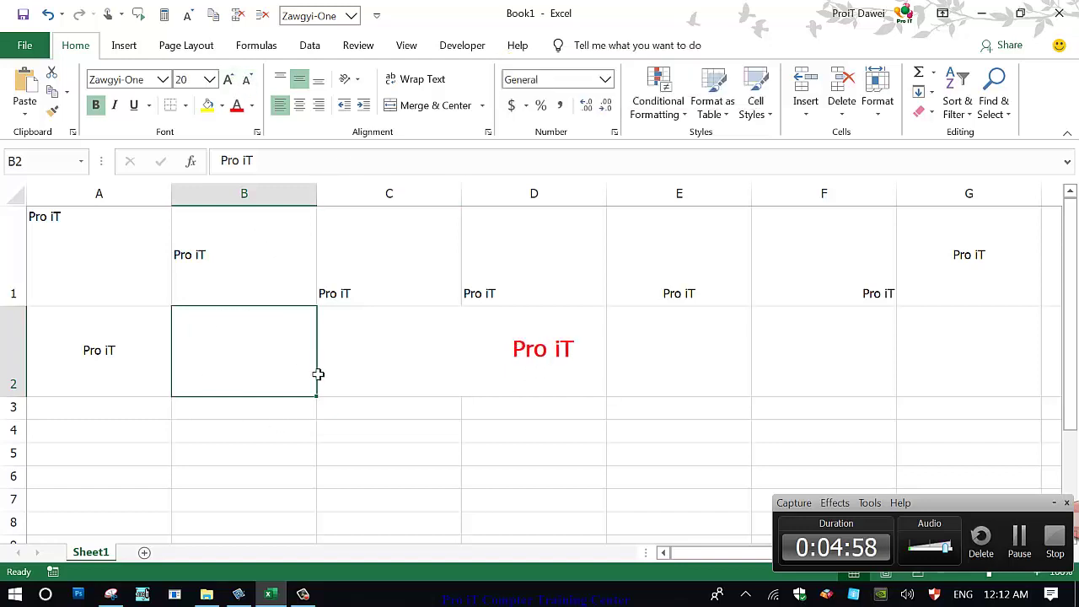
{"action": "left_click_drag", "start_coordinate": [222, 380], "coordinate": [271, 359]}
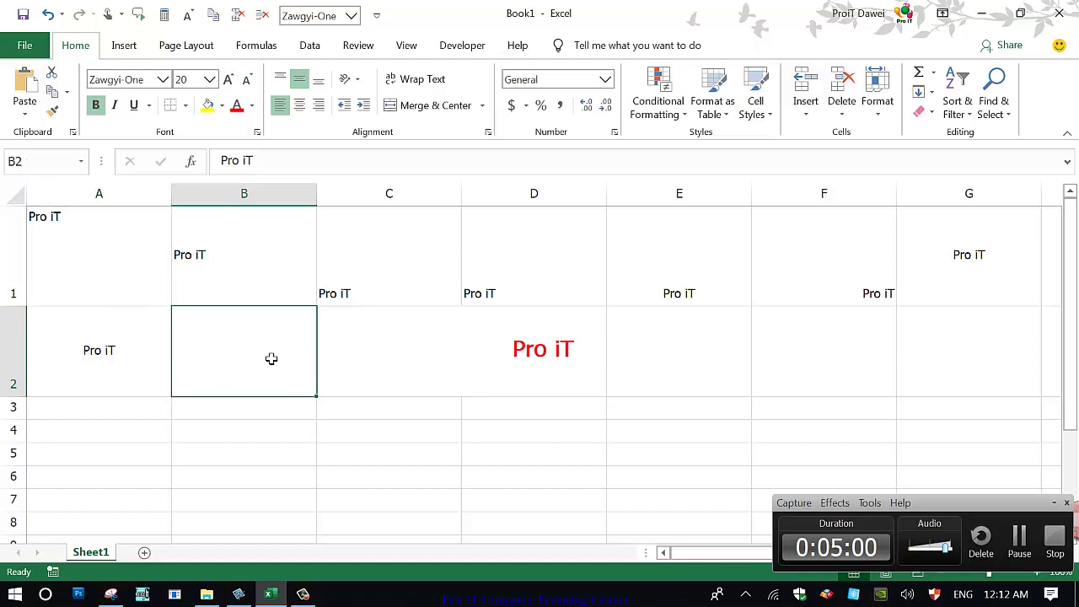
{"action": "left_click", "coordinate": [271, 593]}
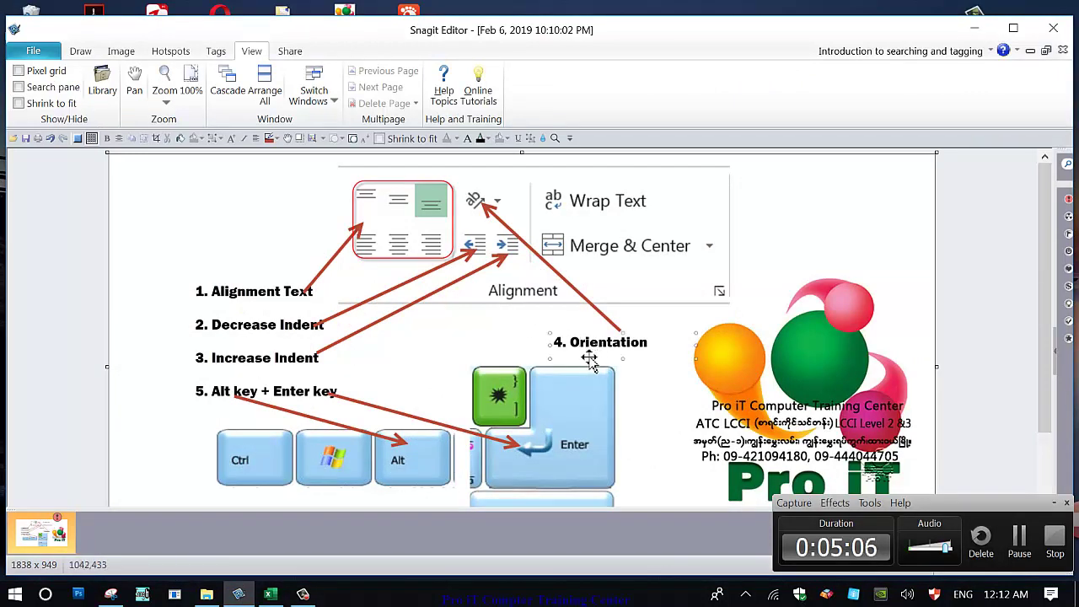
Step: Restore the Book1 workbook from the Windows taskbar
{"action": "left_click", "coordinate": [302, 595]}
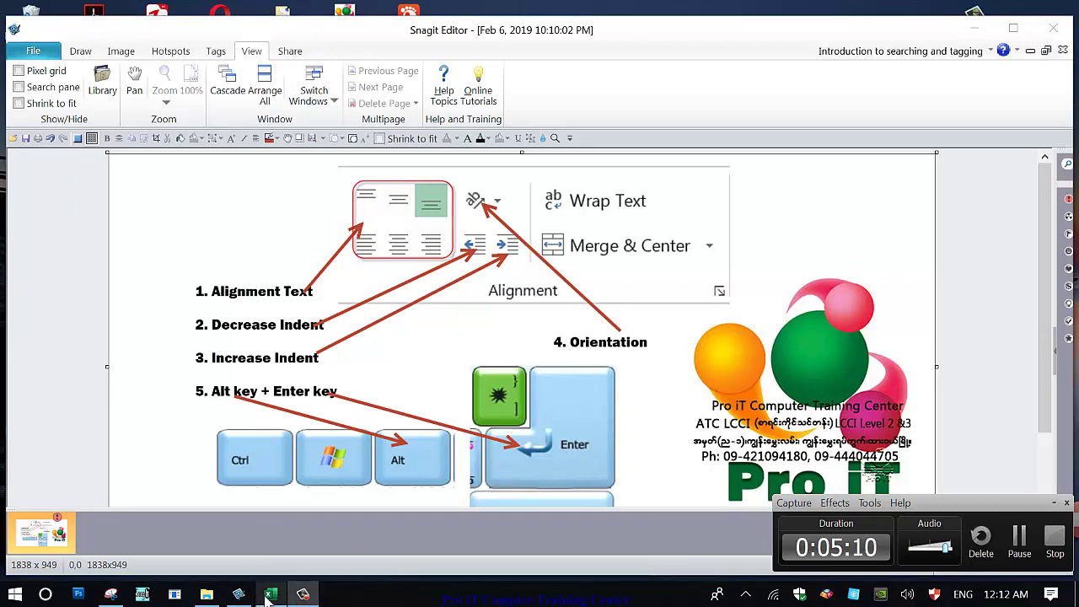
{"action": "left_click", "coordinate": [270, 594]}
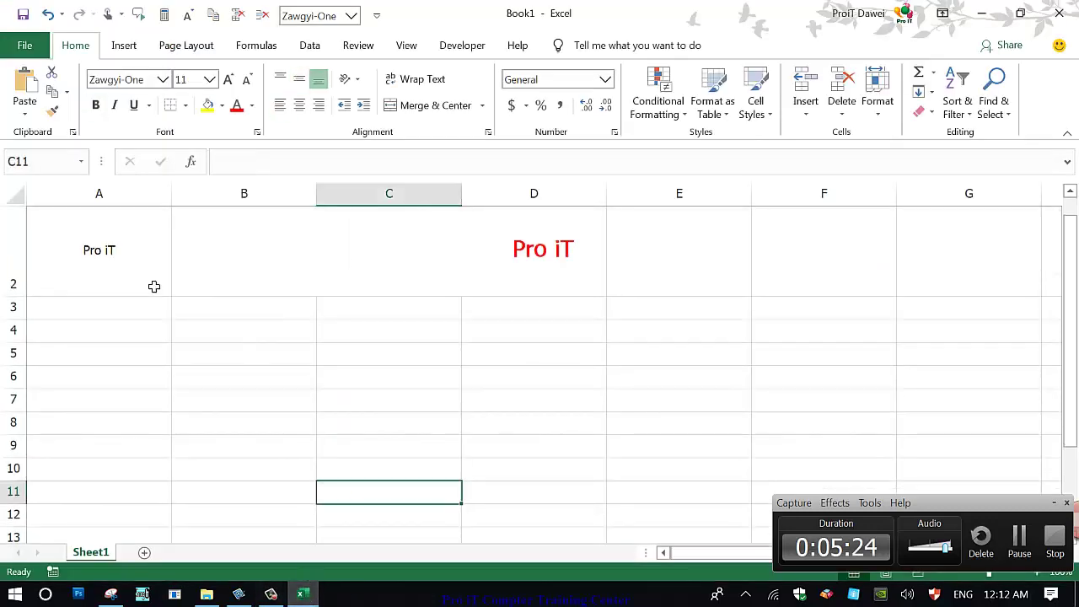
Step: Copy Pro iT from A2 into A3, make row 3 taller, and fill it across to F3
{"action": "left_click", "coordinate": [148, 281]}
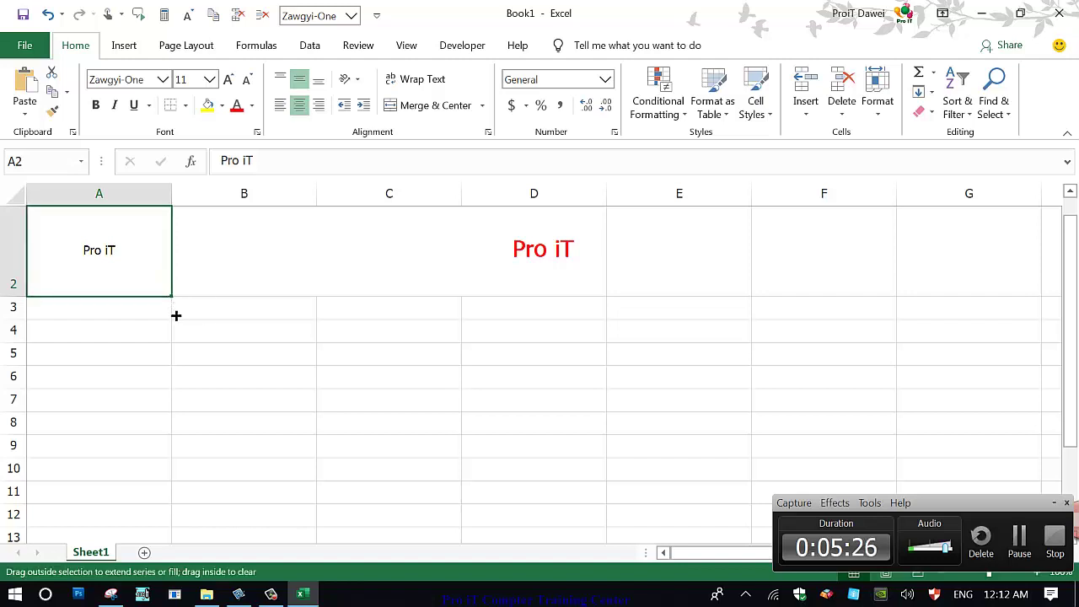
{"action": "left_click_drag", "start_coordinate": [177, 302], "coordinate": [174, 320]}
{"action": "left_click_drag", "start_coordinate": [30, 329], "coordinate": [39, 424]}
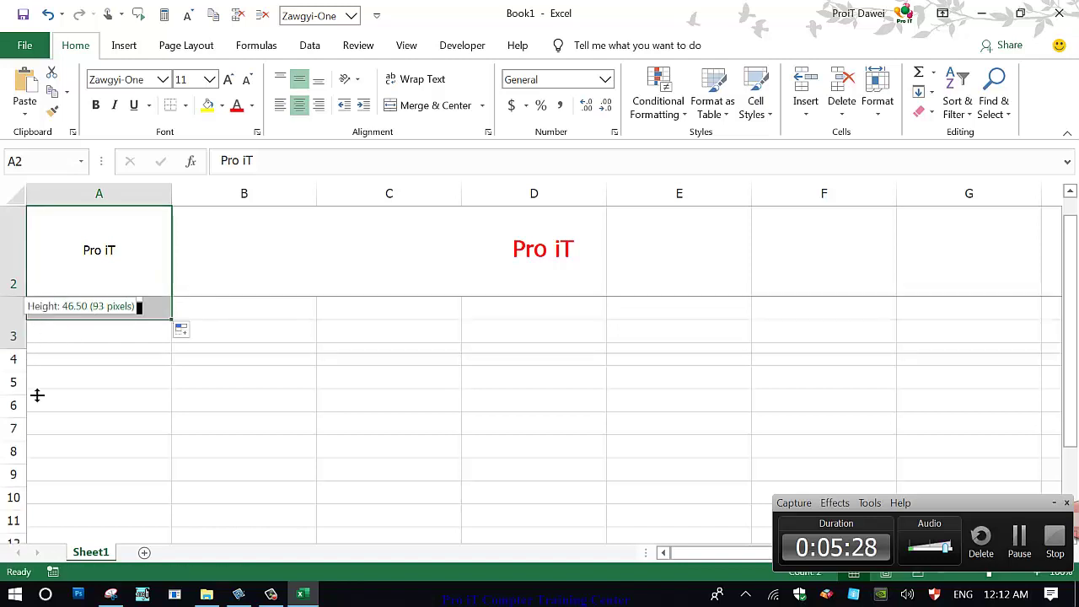
{"action": "left_click", "coordinate": [78, 346]}
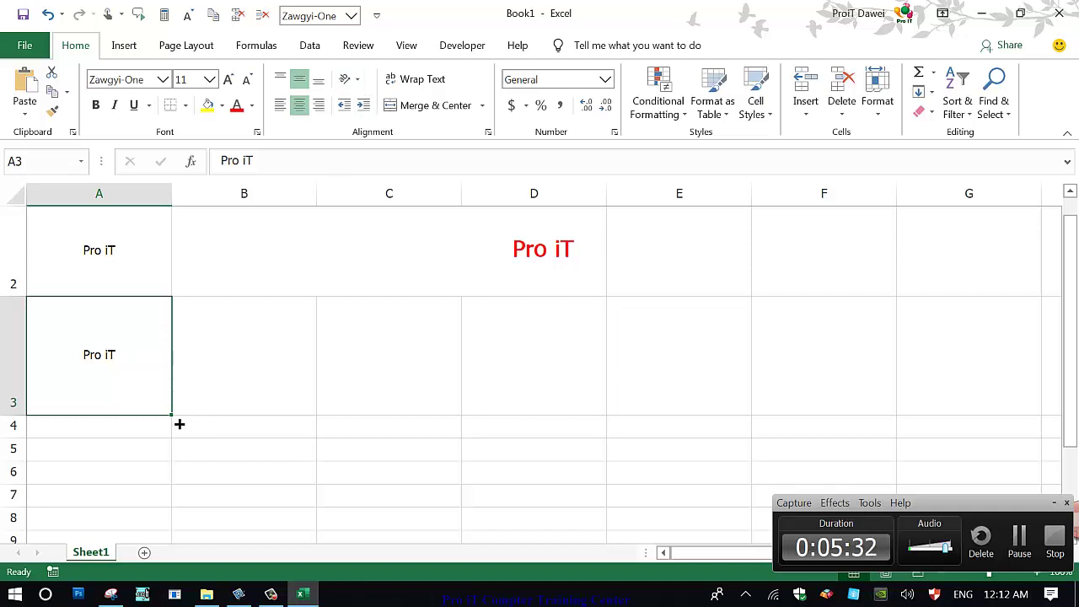
{"action": "mouse_move", "coordinate": [173, 415]}
{"action": "left_mouse_down"}
{"action": "mouse_move", "coordinate": [407, 373]}
{"action": "mouse_move", "coordinate": [851, 399]}
{"action": "left_mouse_up"}
Step: Angle B3's text counterclockwise and C3's text clockwise with the Orientation options
{"action": "left_click", "coordinate": [123, 352]}
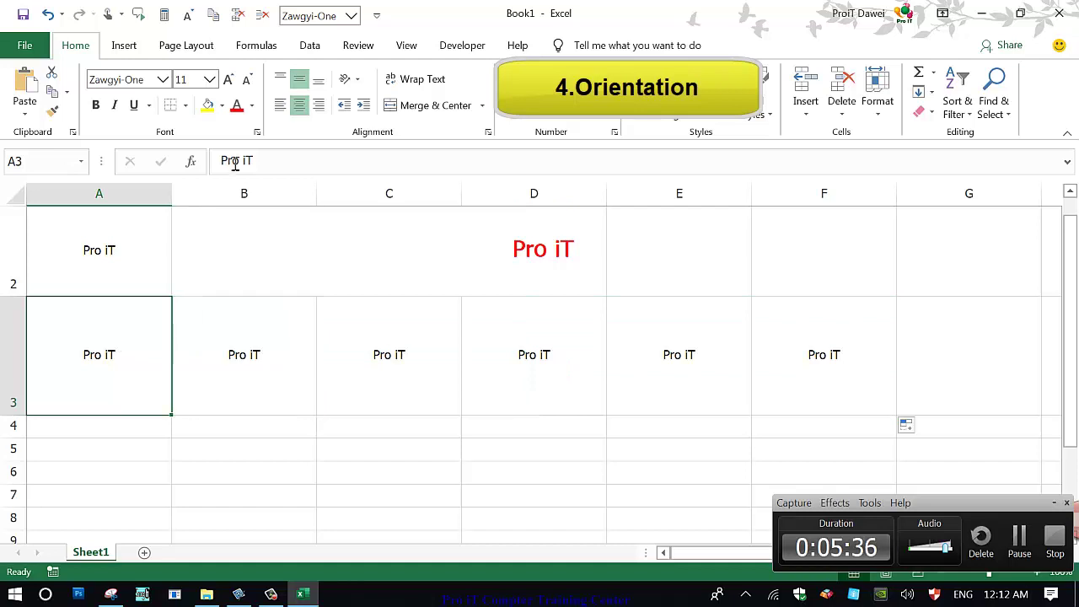
{"action": "left_click", "coordinate": [222, 354]}
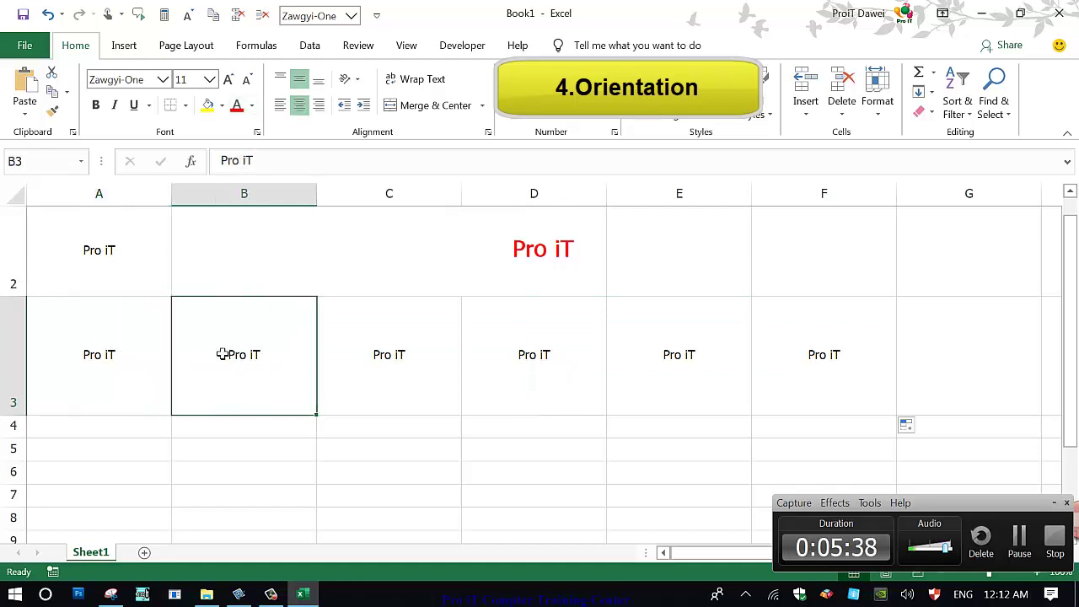
{"action": "left_click", "coordinate": [350, 79]}
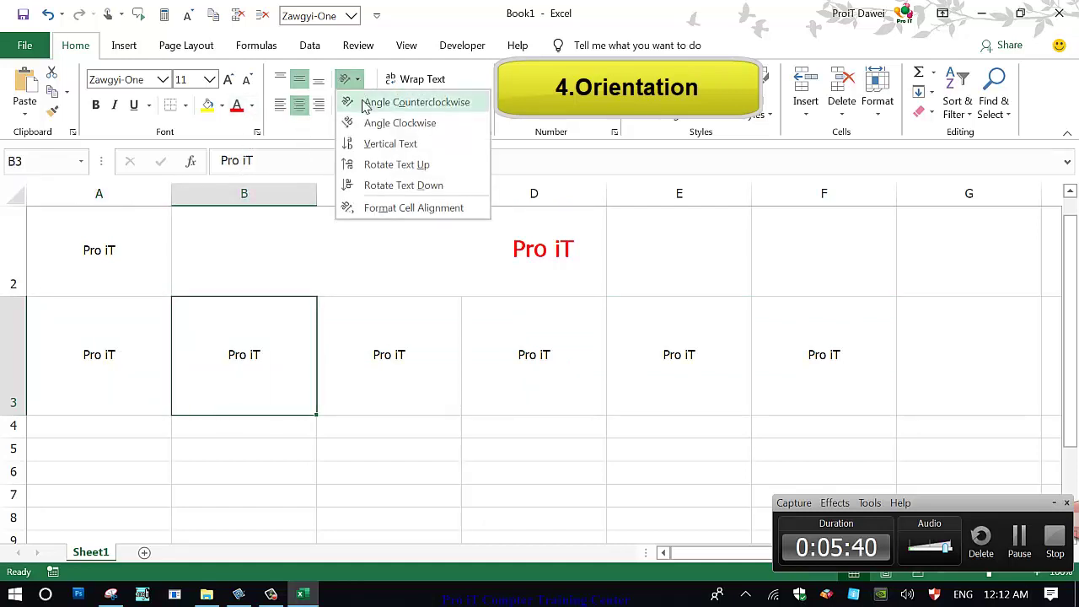
{"action": "key", "text": "Escape"}
{"action": "left_click", "coordinate": [377, 327]}
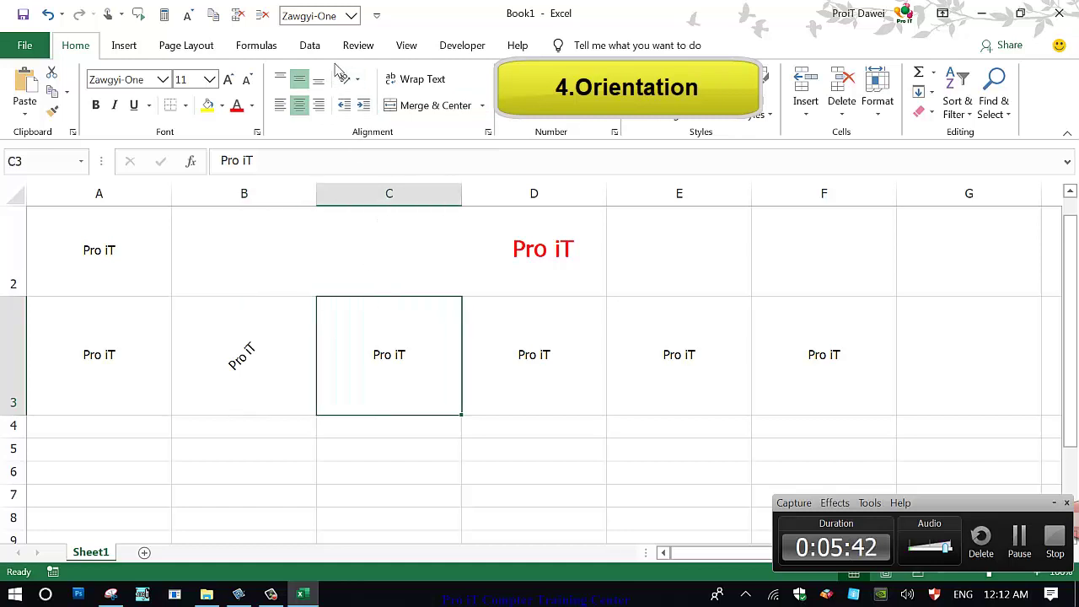
{"action": "left_click", "coordinate": [359, 84]}
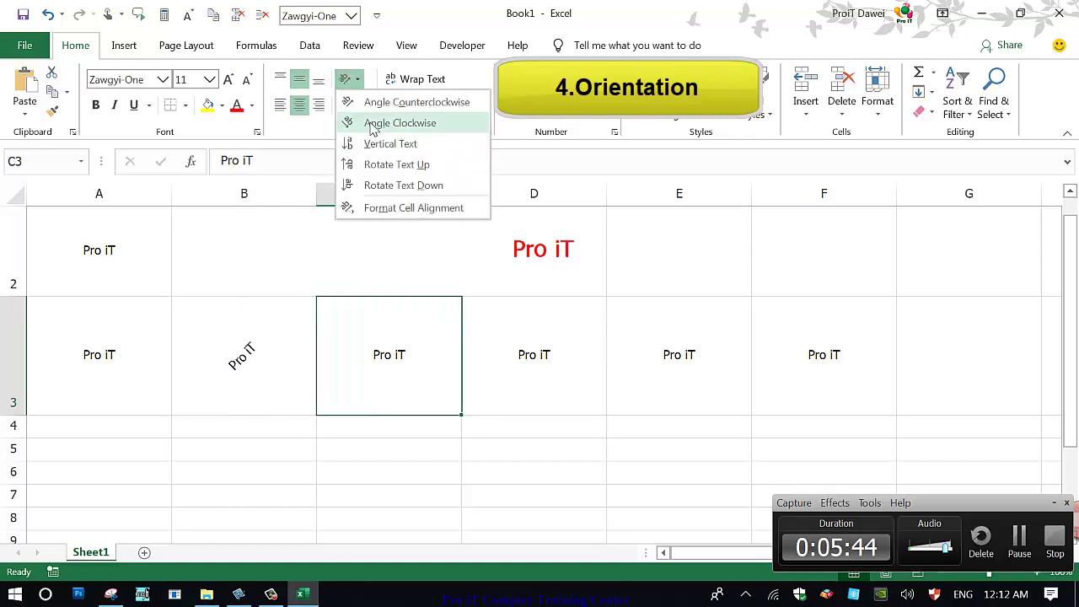
{"action": "left_click", "coordinate": [374, 123]}
Step: Rotate D3's text to read upward and E3's text to read downward
{"action": "left_click", "coordinate": [506, 354]}
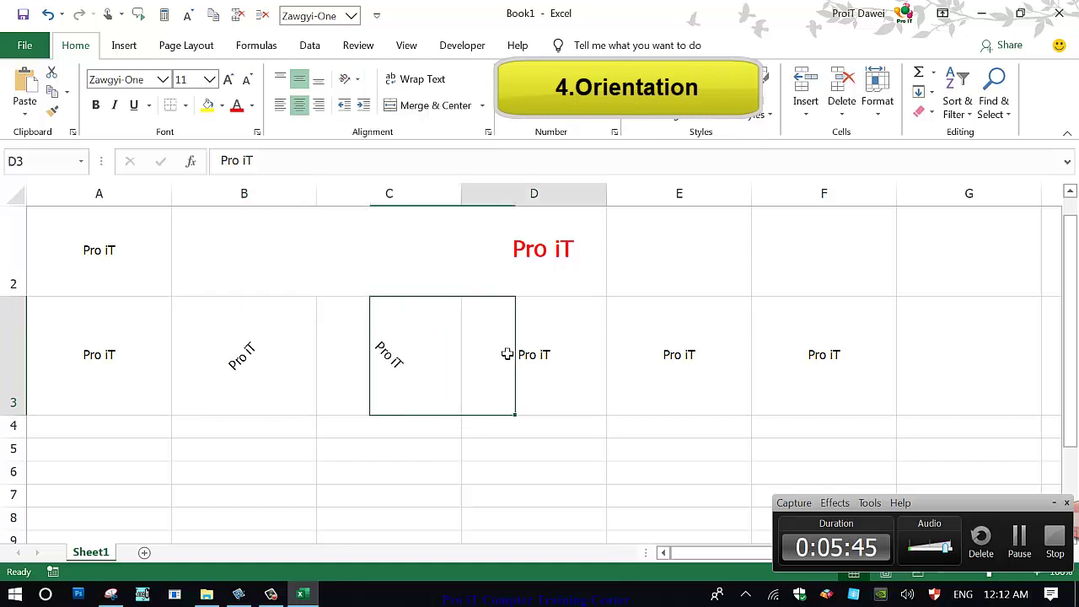
{"action": "left_click", "coordinate": [350, 79]}
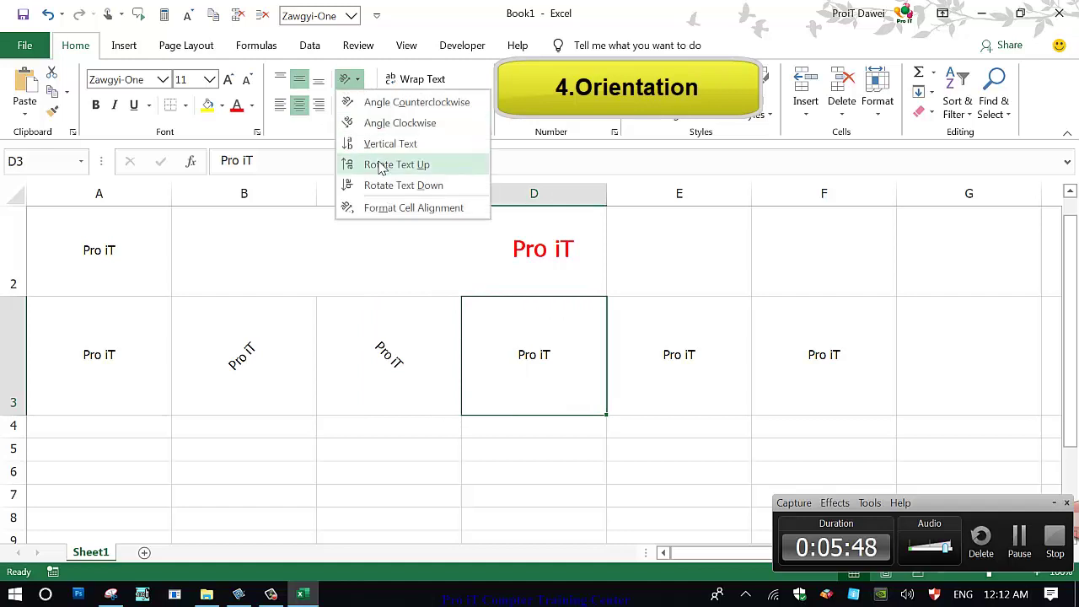
{"action": "left_click", "coordinate": [381, 165]}
{"action": "left_click", "coordinate": [681, 347]}
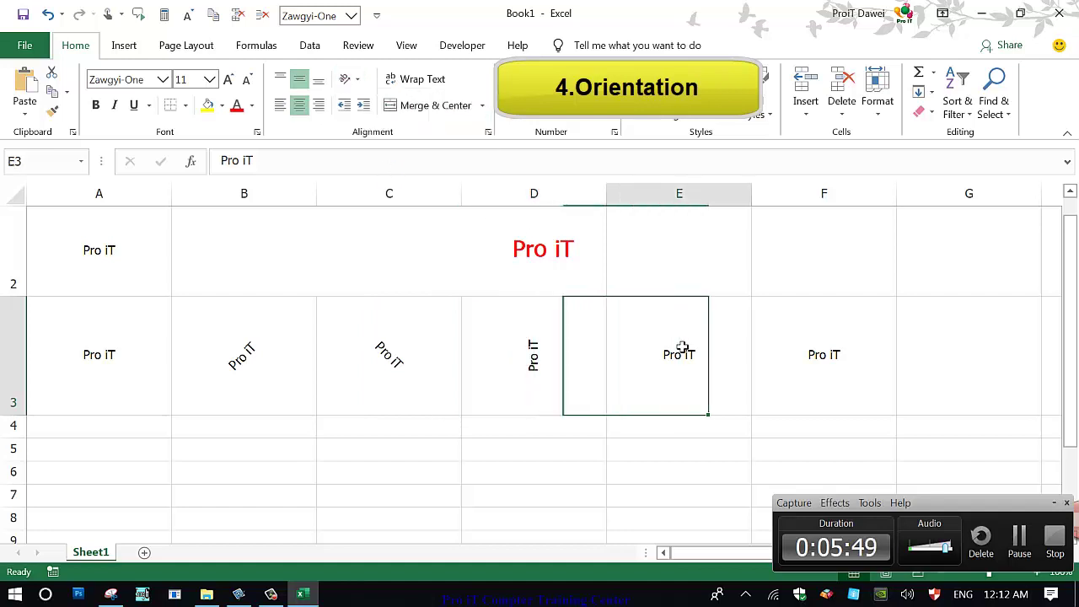
{"action": "left_click", "coordinate": [348, 80]}
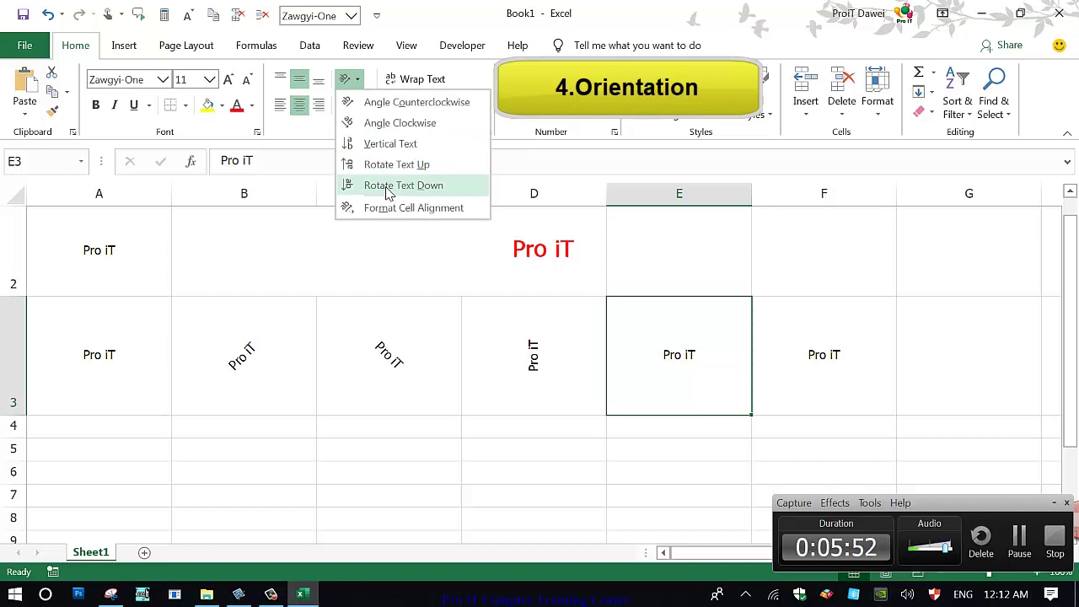
{"action": "left_click", "coordinate": [388, 188]}
Step: Open Format Cell Alignment for cell F3
{"action": "left_click", "coordinate": [810, 354]}
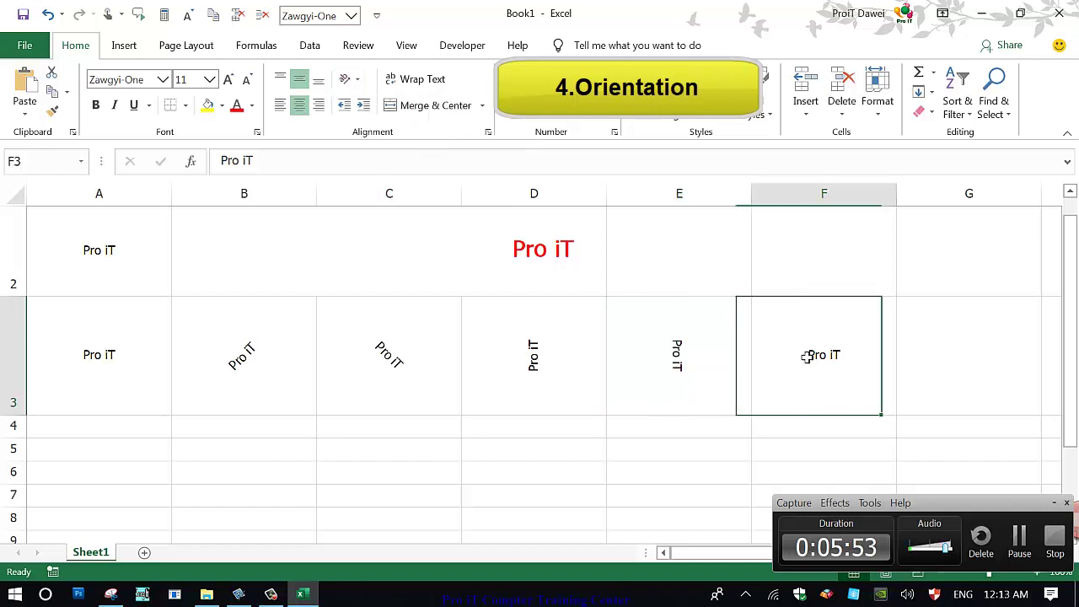
{"action": "left_click", "coordinate": [348, 80]}
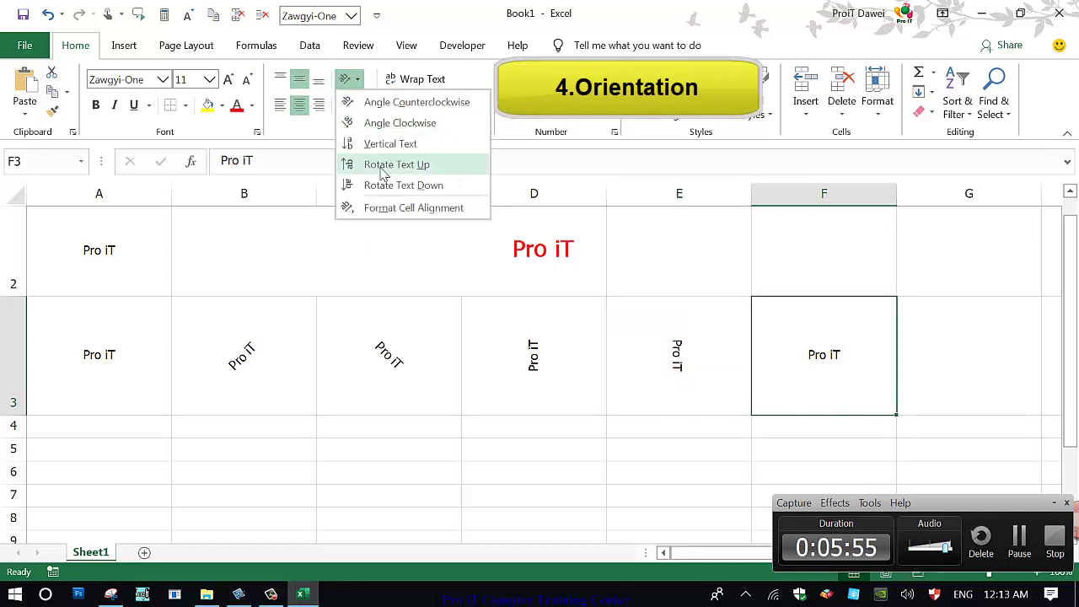
{"action": "left_click", "coordinate": [405, 211]}
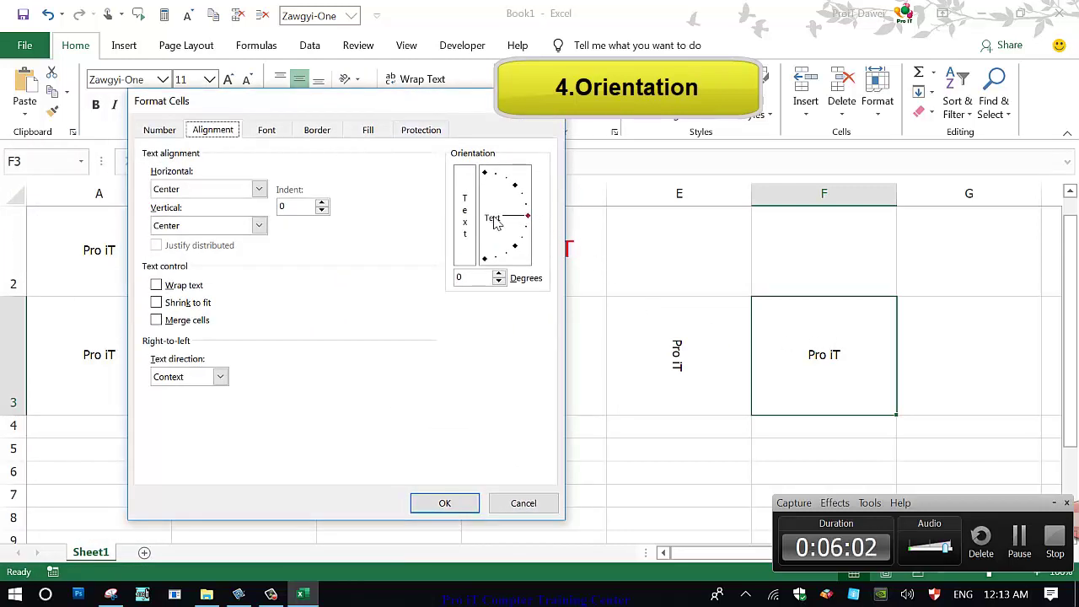
Step: Rotate F3's text to -30, then -77 degrees, and view the Enter key in the Snagit reference image
{"action": "left_click_drag", "start_coordinate": [530, 220], "coordinate": [524, 242]}
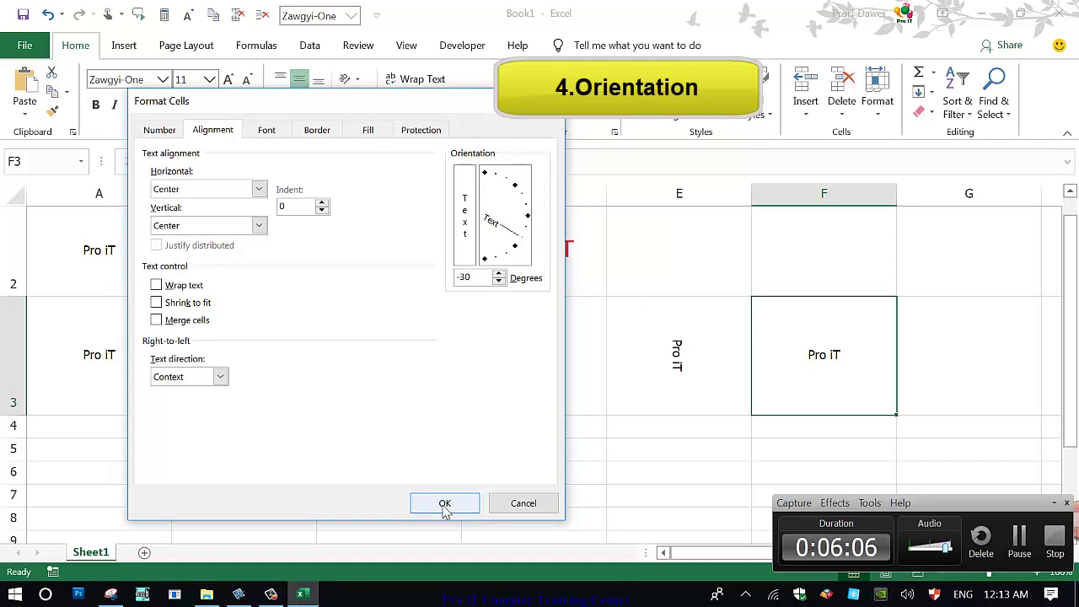
{"action": "left_click_drag", "start_coordinate": [442, 504], "coordinate": [517, 253]}
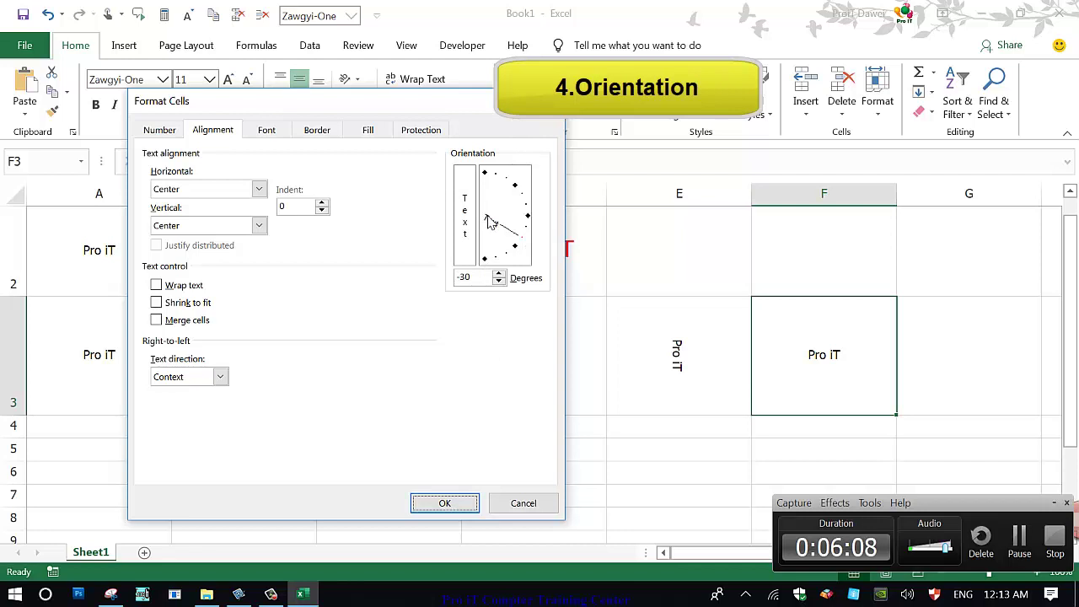
{"action": "left_click", "coordinate": [446, 503]}
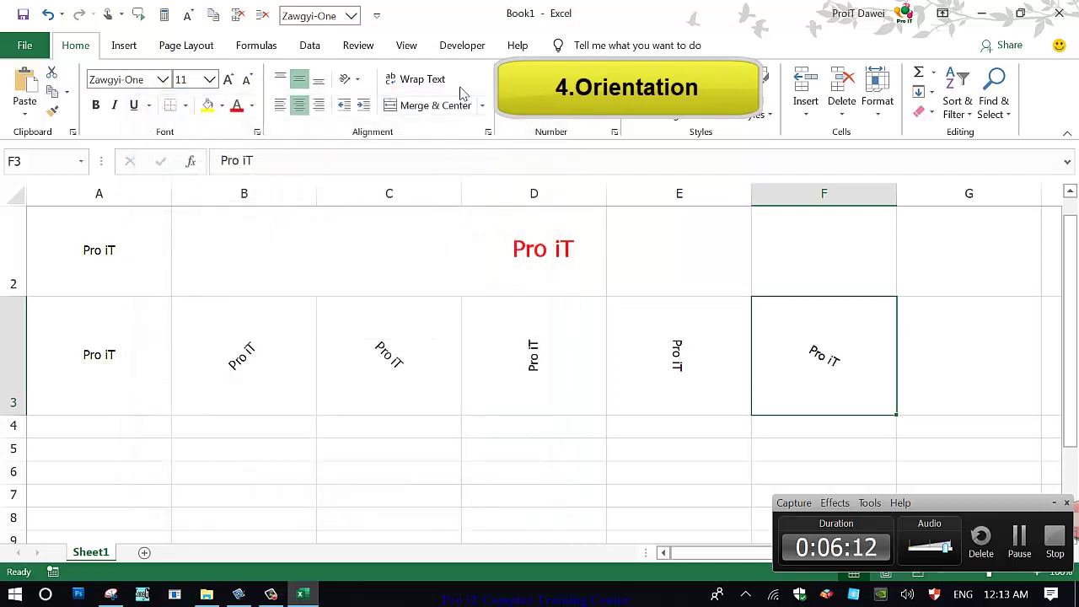
{"action": "left_click", "coordinate": [348, 79]}
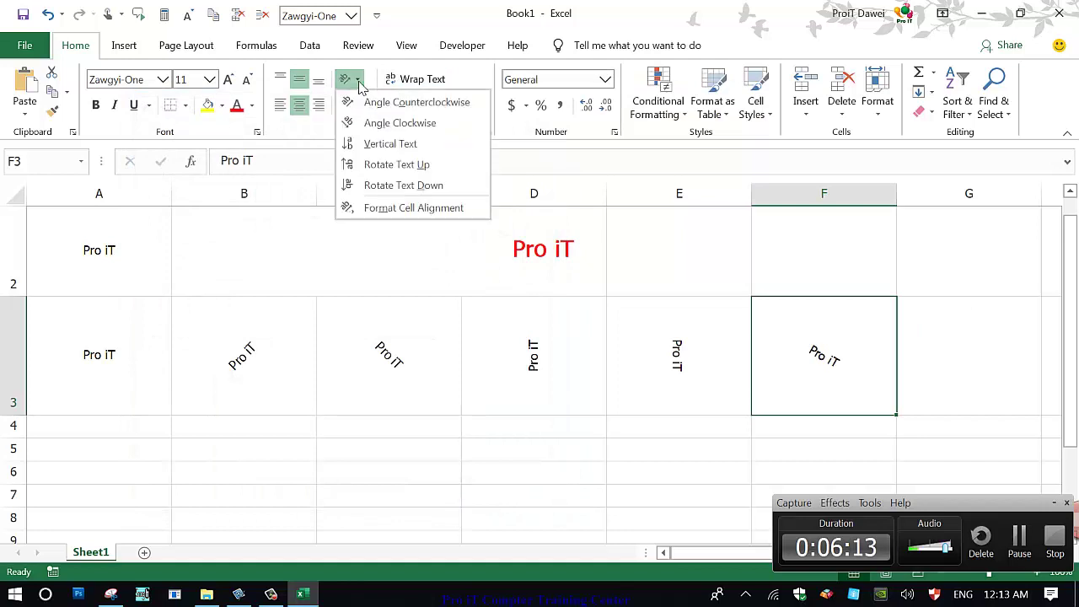
{"action": "left_click", "coordinate": [403, 208]}
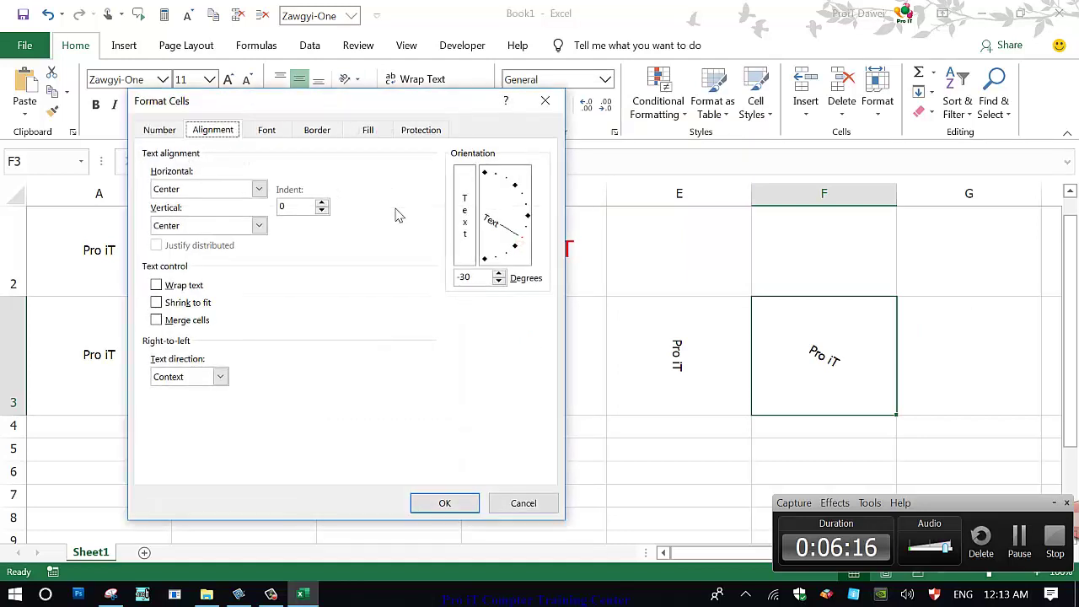
{"action": "left_click_drag", "start_coordinate": [498, 239], "coordinate": [498, 268]}
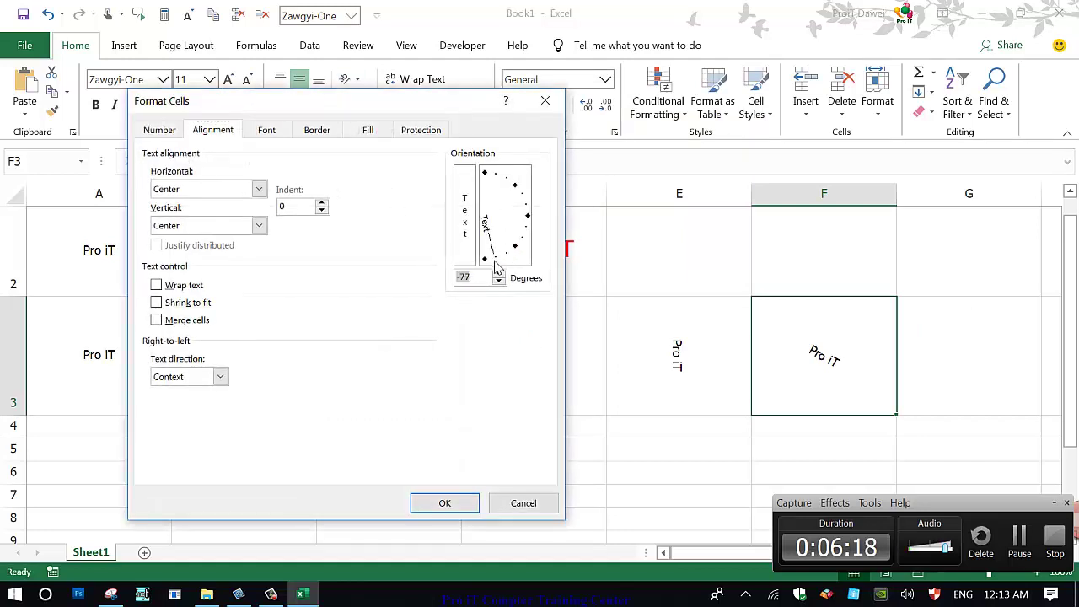
{"action": "left_click", "coordinate": [442, 502]}
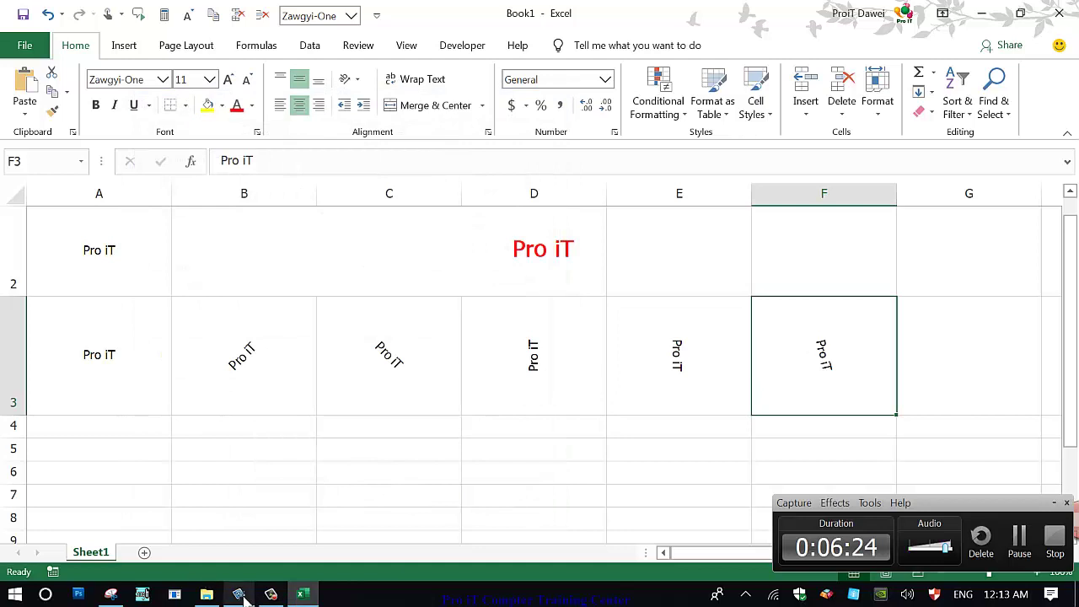
{"action": "left_click", "coordinate": [239, 594]}
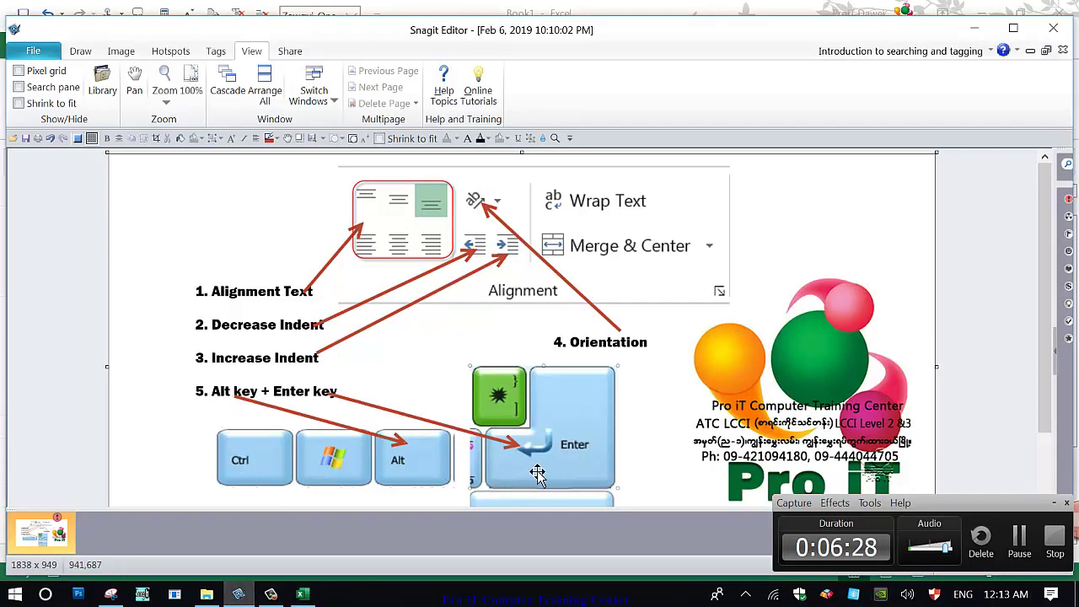
{"action": "left_click", "coordinate": [564, 478]}
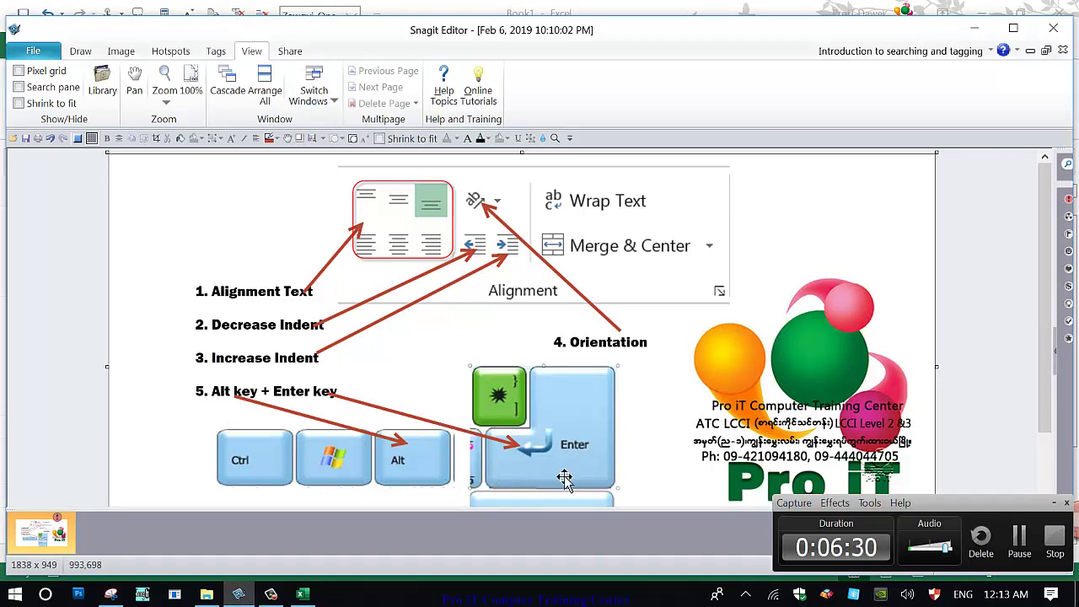
Step: Back in Excel, stretch row 4 to about 105.5 points tall
{"action": "left_click", "coordinate": [302, 593]}
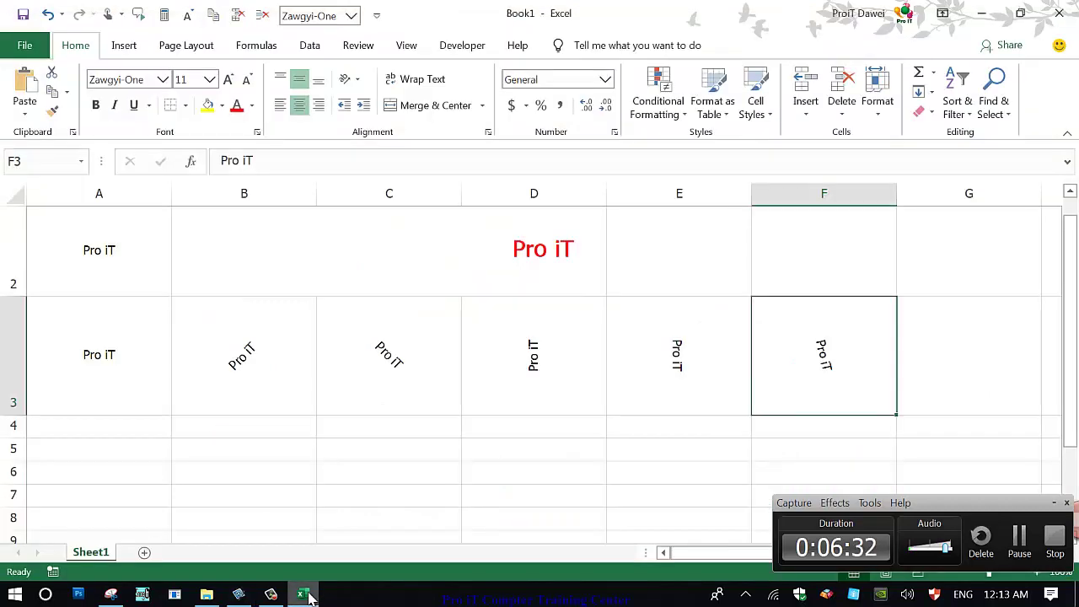
{"action": "left_click", "coordinate": [138, 398]}
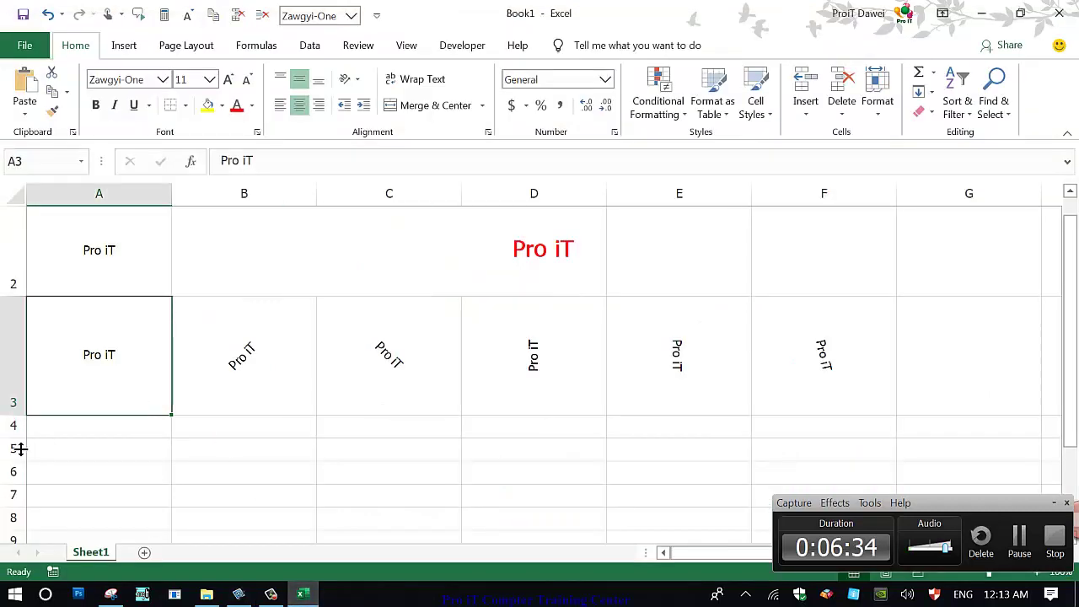
{"action": "left_click_drag", "start_coordinate": [17, 438], "coordinate": [29, 521]}
{"action": "scroll", "coordinate": [29, 520], "scroll_direction": "down", "scroll_amount": 2}
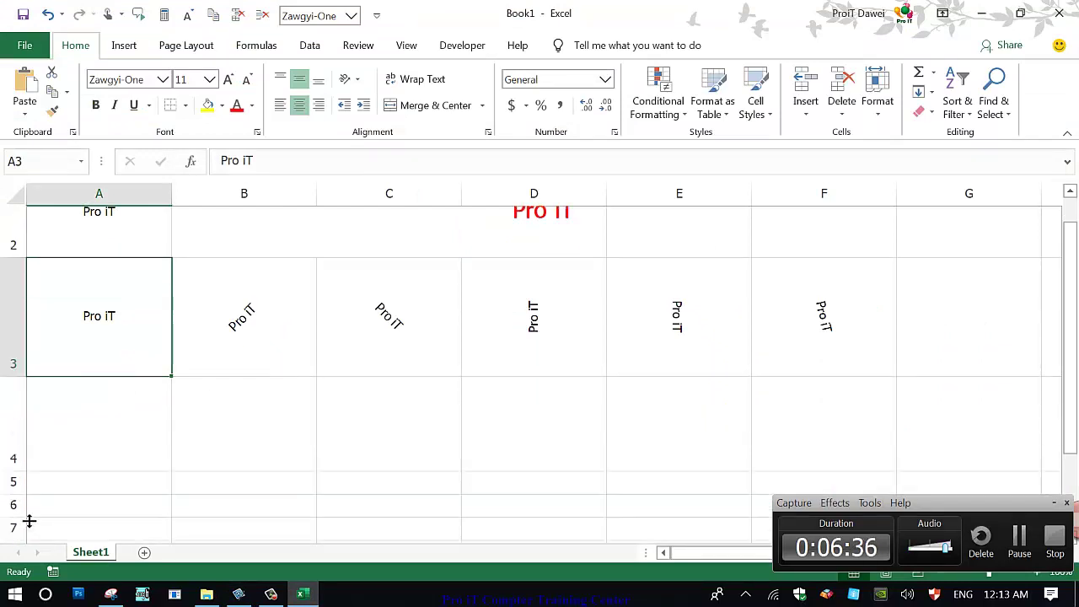
{"action": "left_click", "coordinate": [32, 518]}
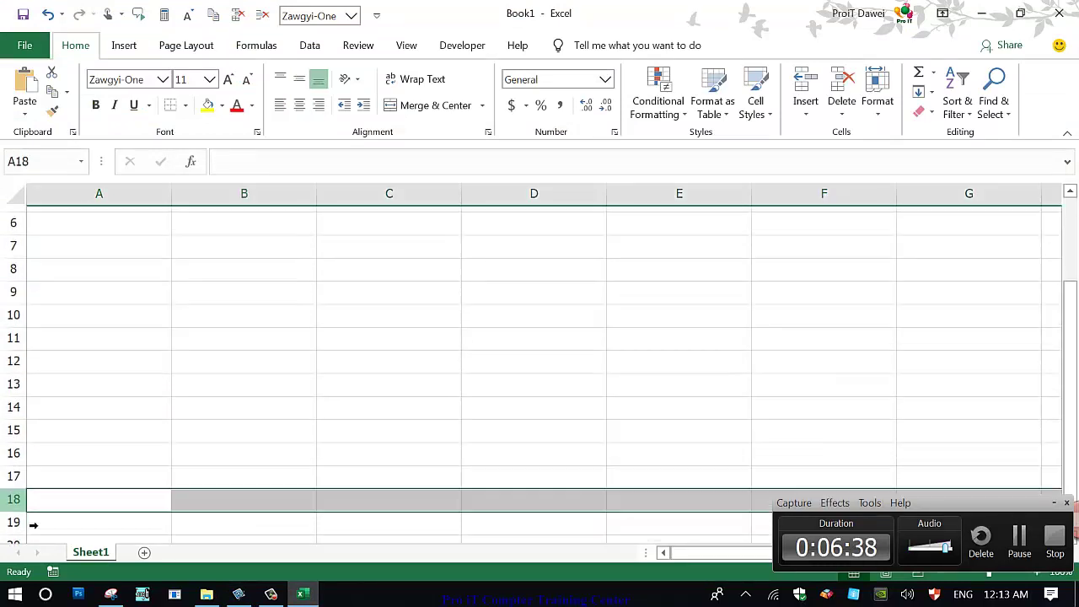
{"action": "scroll", "coordinate": [32, 524], "scroll_direction": "up", "scroll_amount": 2}
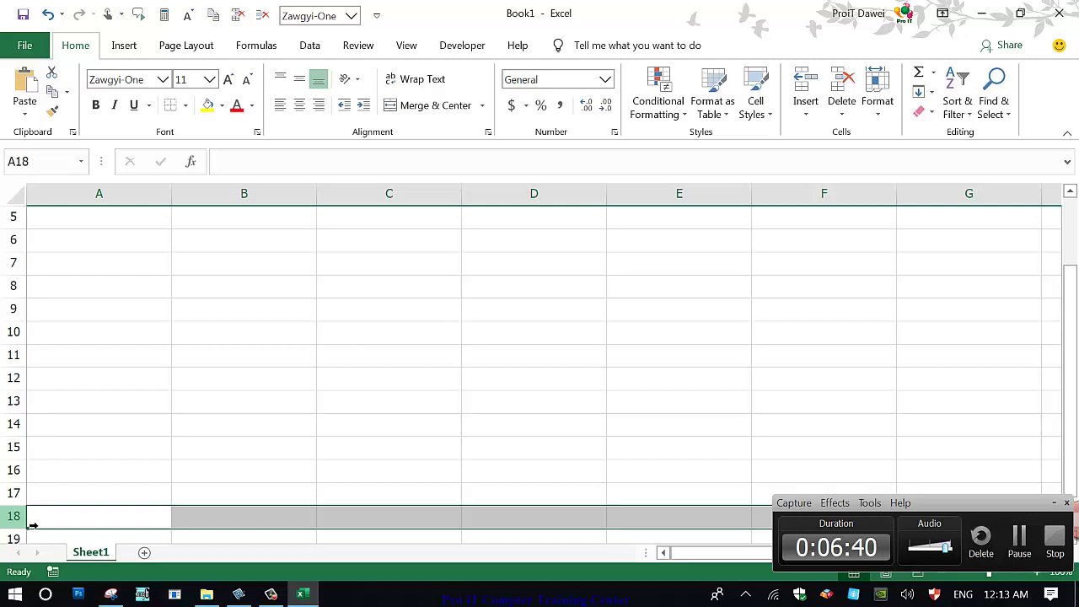
{"action": "scroll", "coordinate": [33, 524], "scroll_direction": "up", "scroll_amount": 3}
{"action": "left_click", "coordinate": [55, 387]}
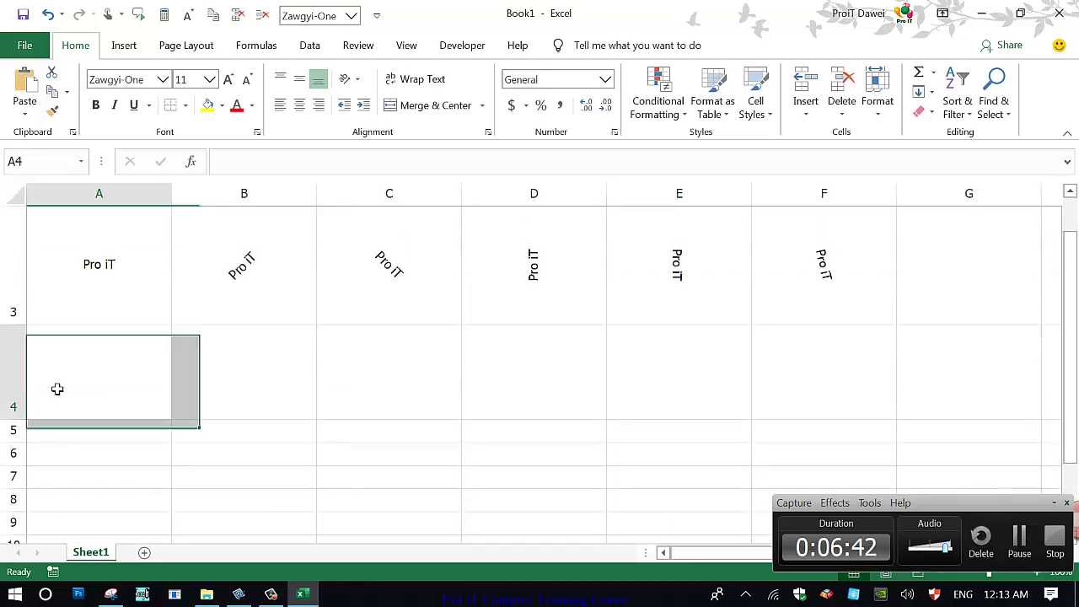
{"action": "left_click_drag", "start_coordinate": [19, 419], "coordinate": [20, 463]}
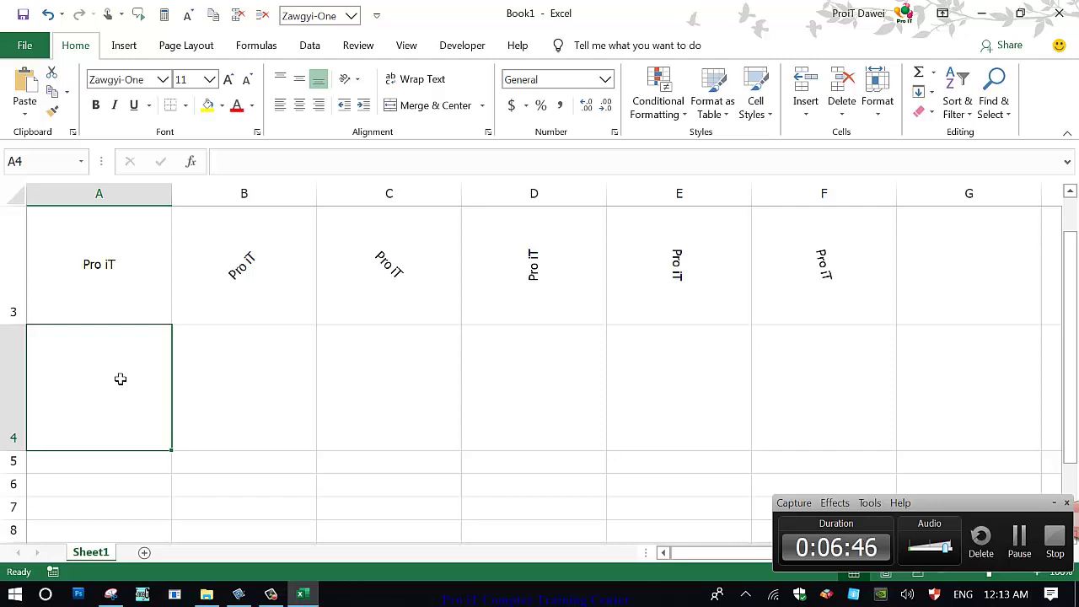
Step: Enter AA, SS, FF, GG, HH, Pro iT and Computer in A4 as separate lines using Alt+Enter
{"action": "type", "text": "AA"}
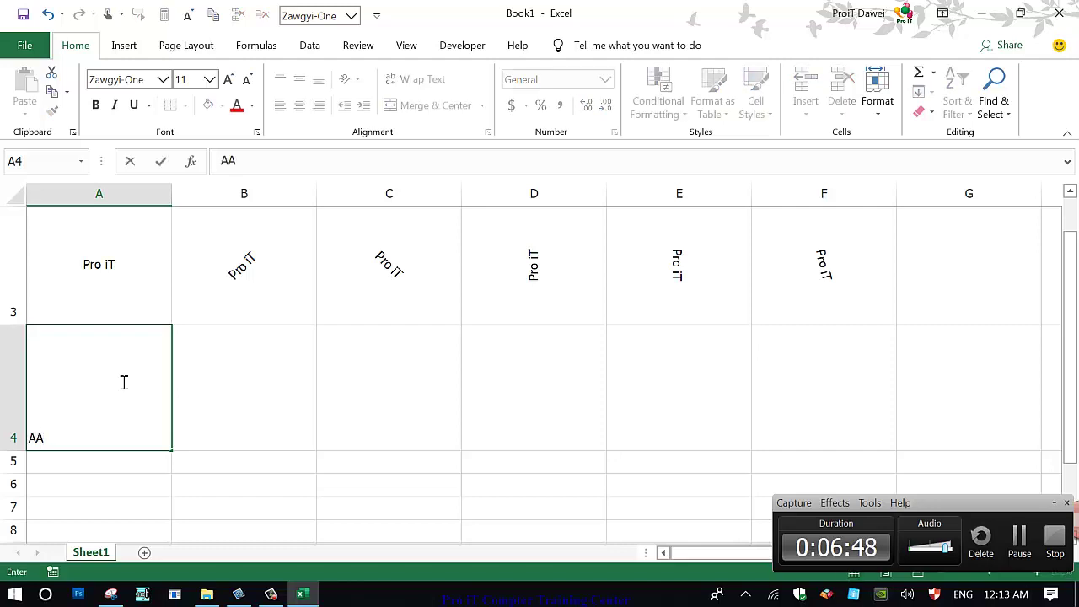
{"action": "key", "text": "alt+Return"}
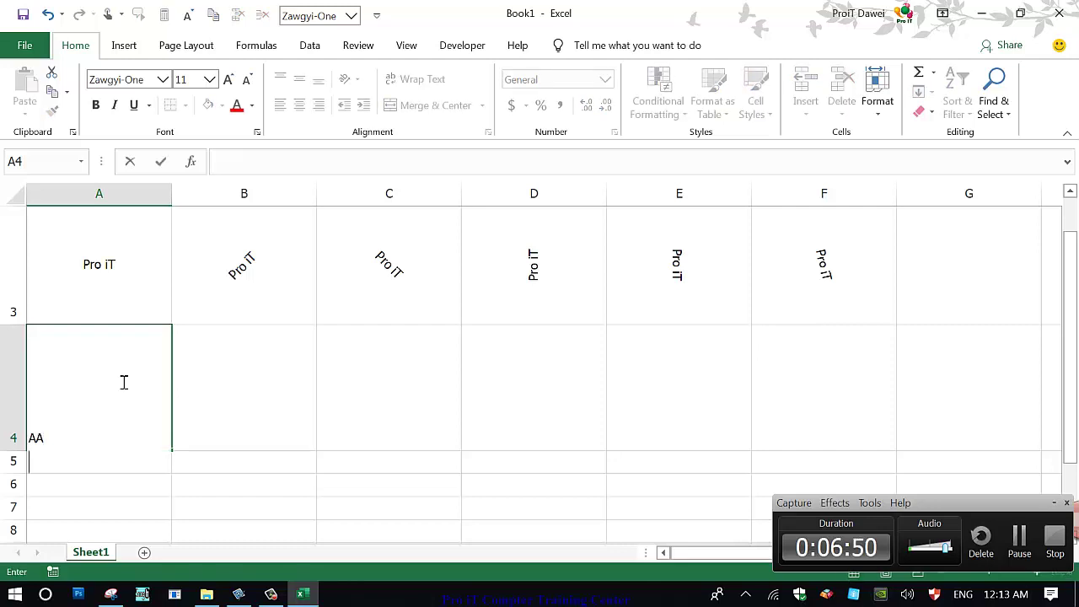
{"action": "type", "text": "SS"}
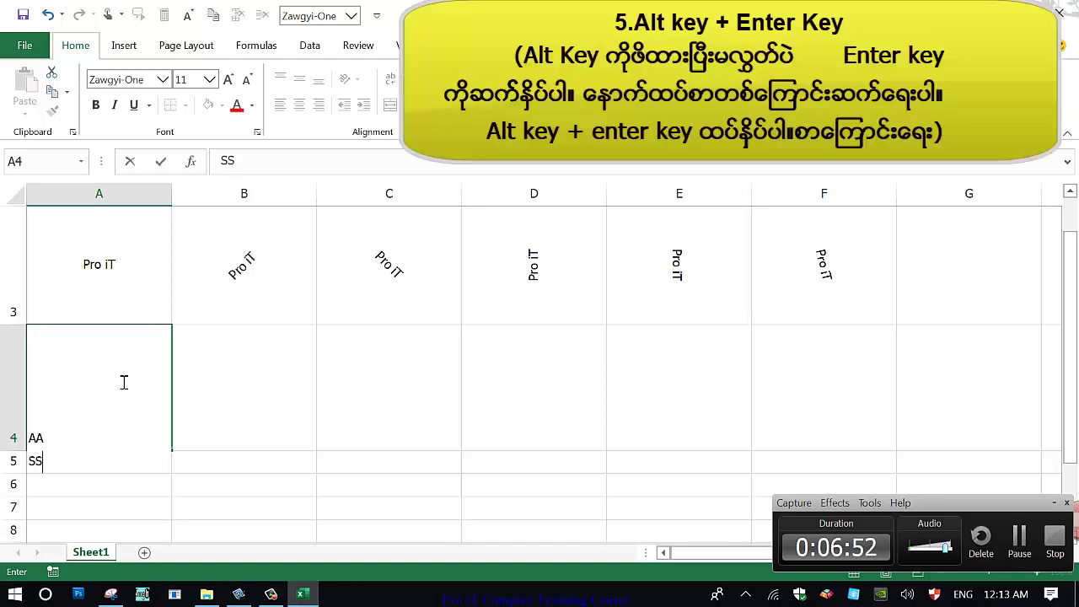
{"action": "key", "text": "alt+Return"}
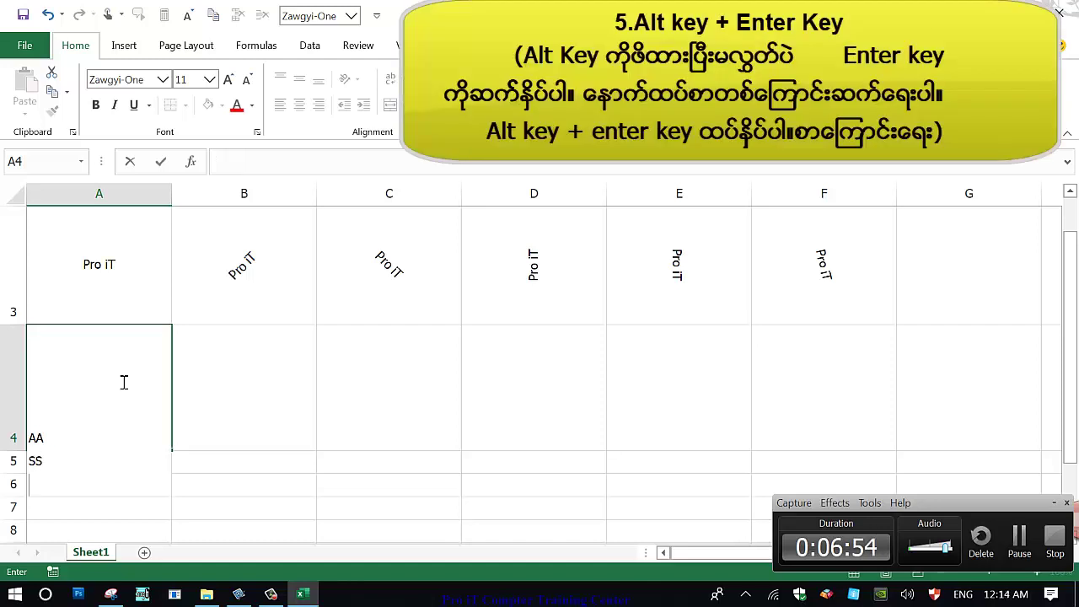
{"action": "type", "text": "FF"}
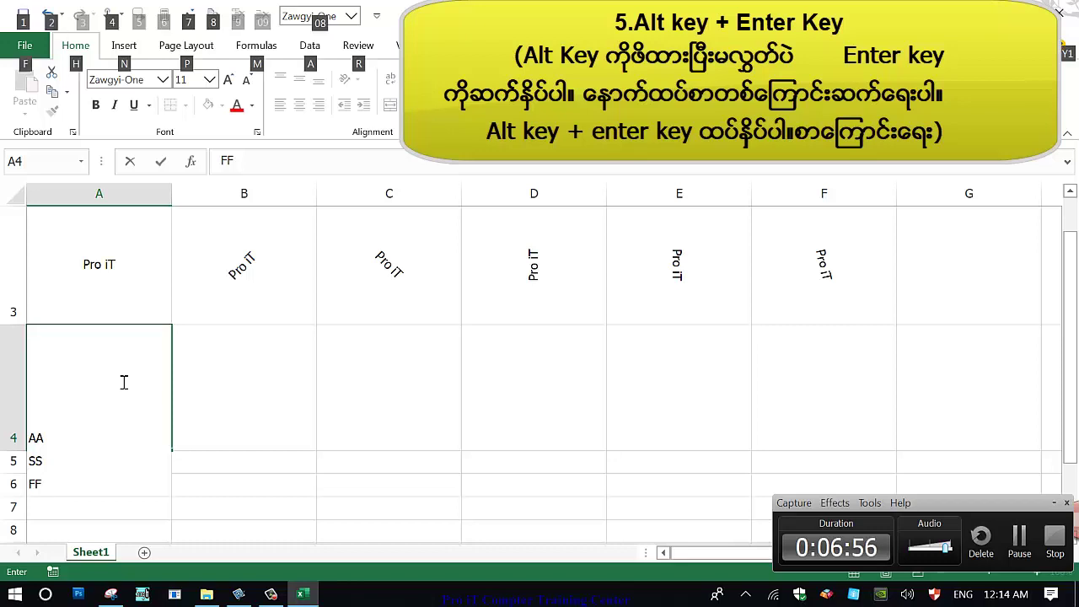
{"action": "key", "text": "alt+Return"}
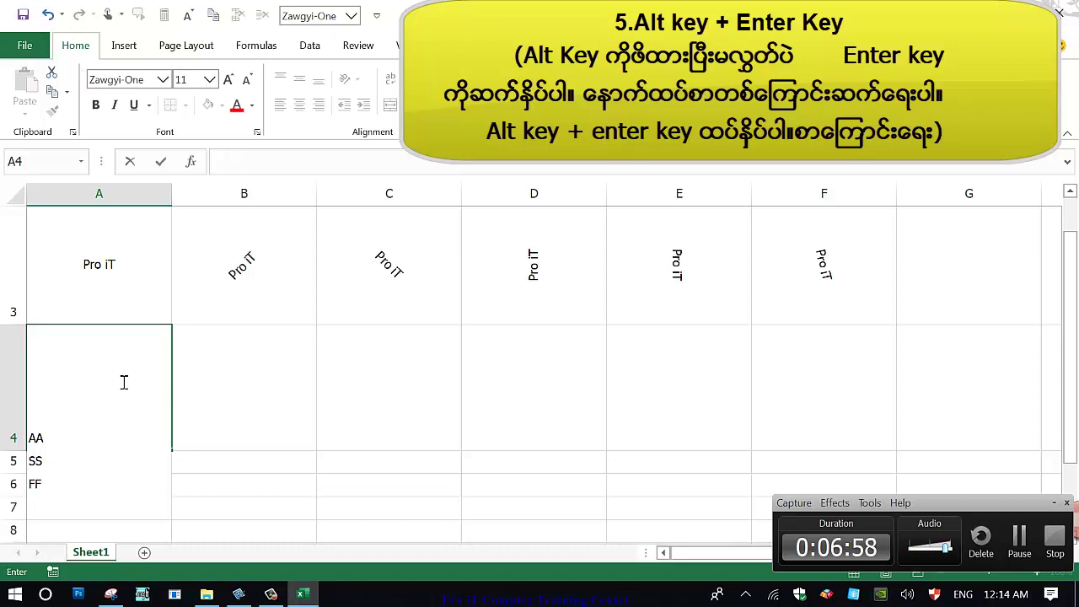
{"action": "type", "text": "GG"}
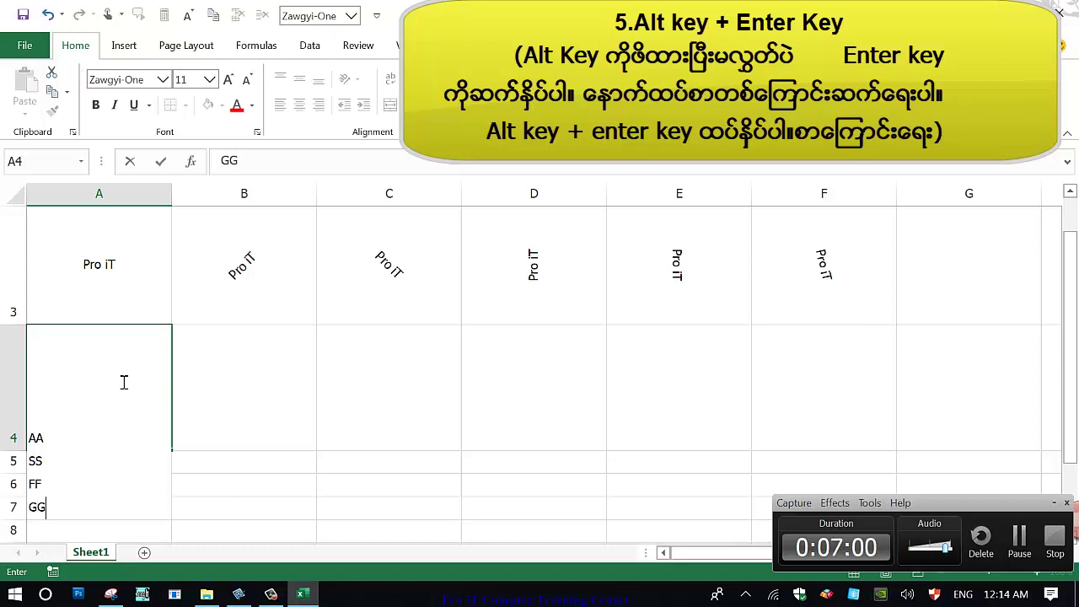
{"action": "key", "text": "alt+Return"}
{"action": "type", "text": "HH"}
{"action": "key", "text": "alt+Return"}
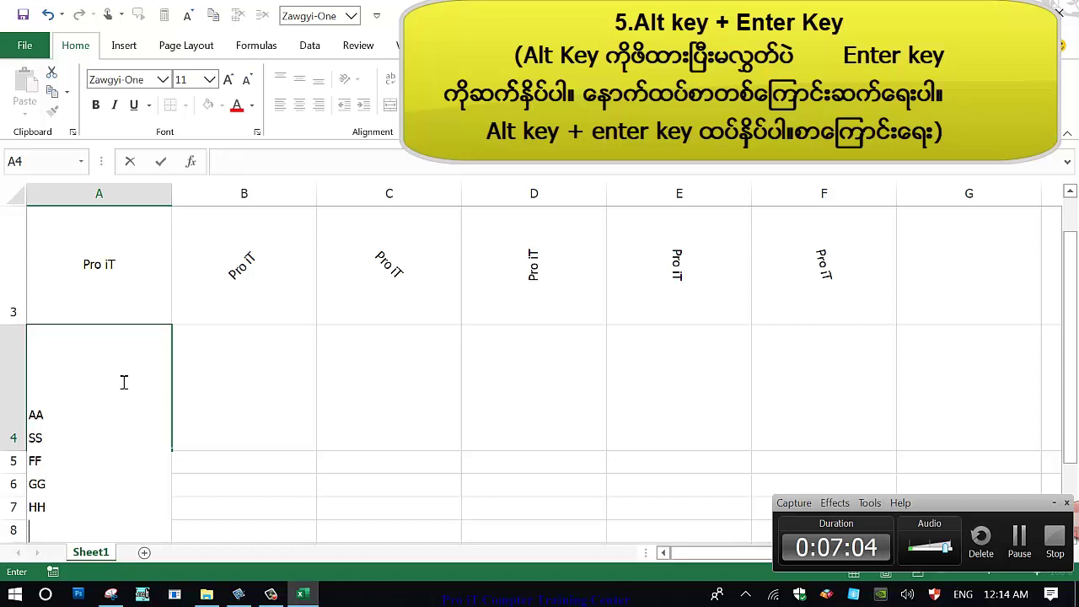
{"action": "type", "text": "Pro "}
{"action": "type", "text": "iT"}
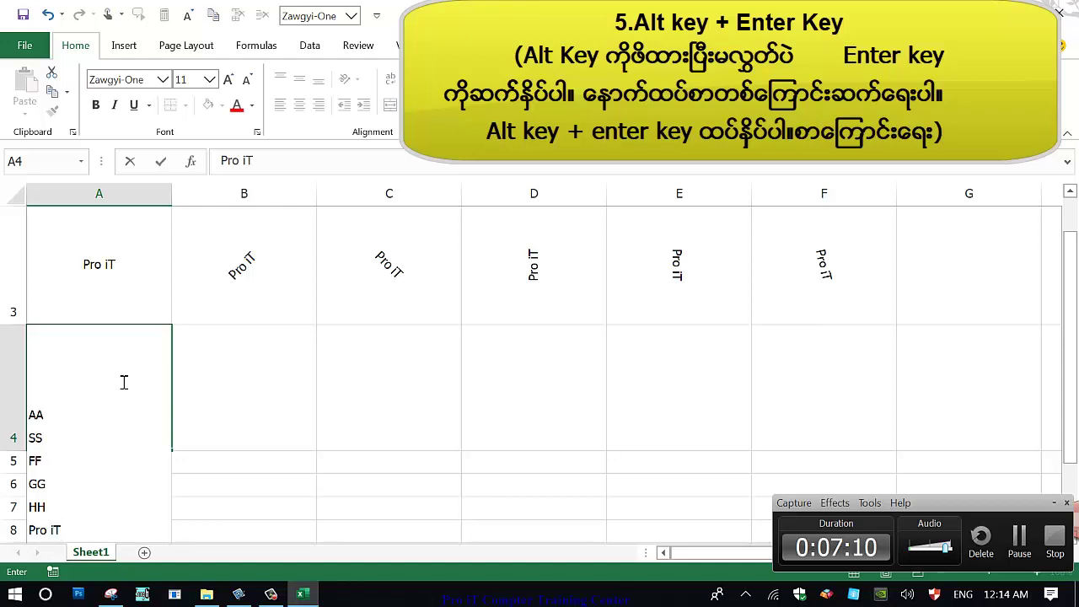
{"action": "key", "text": "alt+Return"}
{"action": "type", "text": "m"}
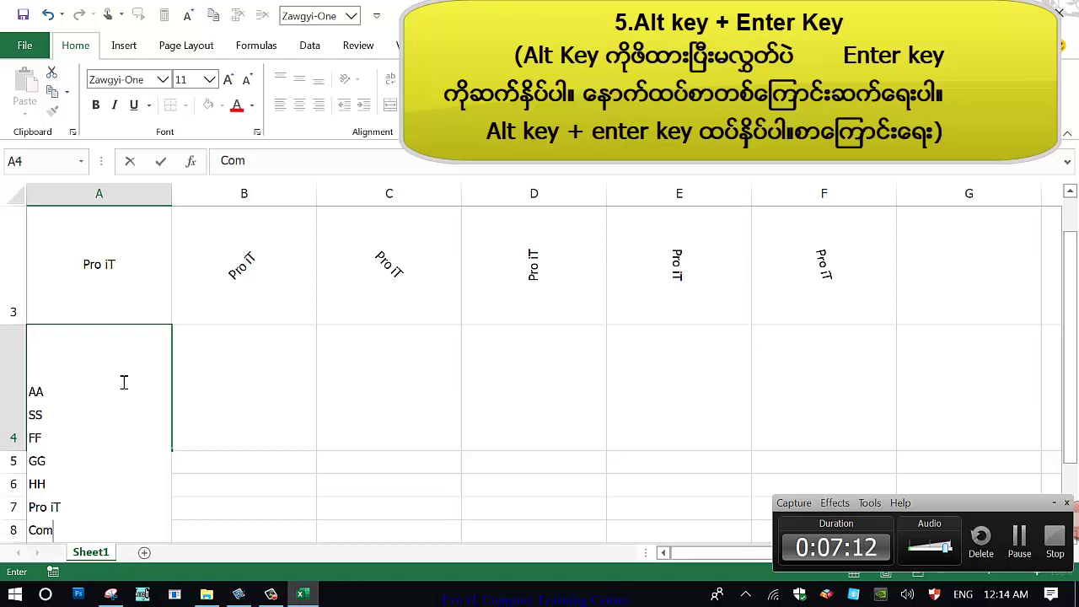
{"action": "type", "text": "puter"}
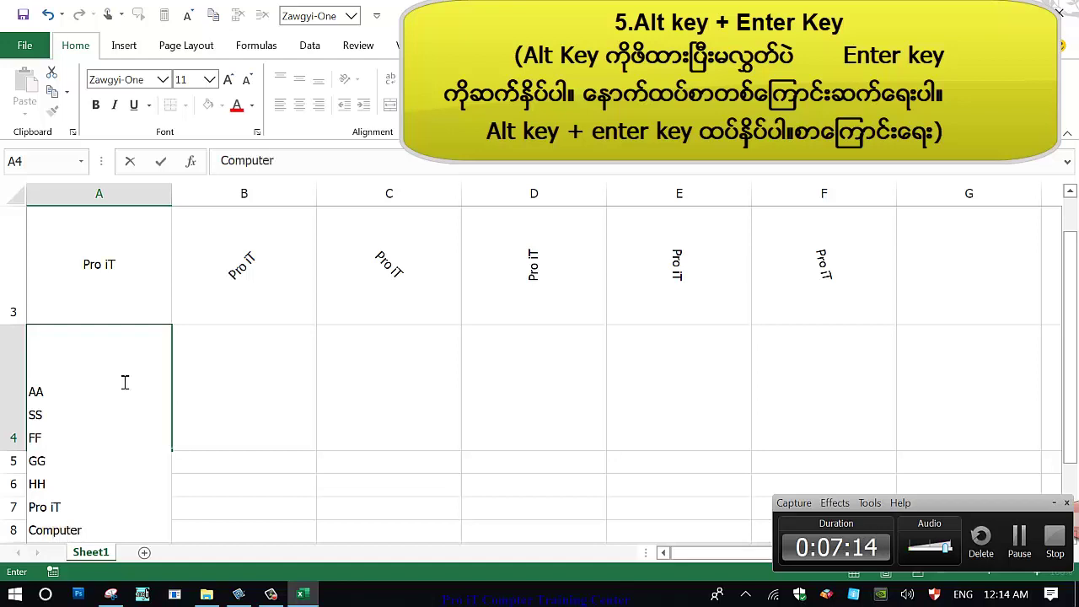
{"action": "left_click", "coordinate": [270, 393]}
Step: Heighten row 4 to about 136 and apply Middle Align and Center to A4
{"action": "left_click", "coordinate": [102, 406]}
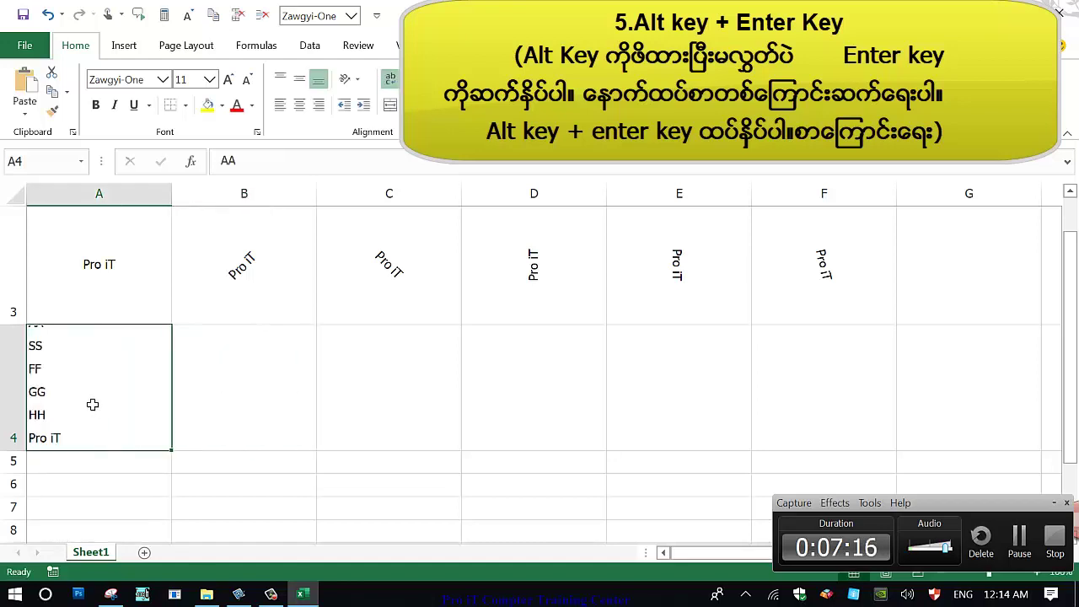
{"action": "left_click_drag", "start_coordinate": [15, 451], "coordinate": [22, 496]}
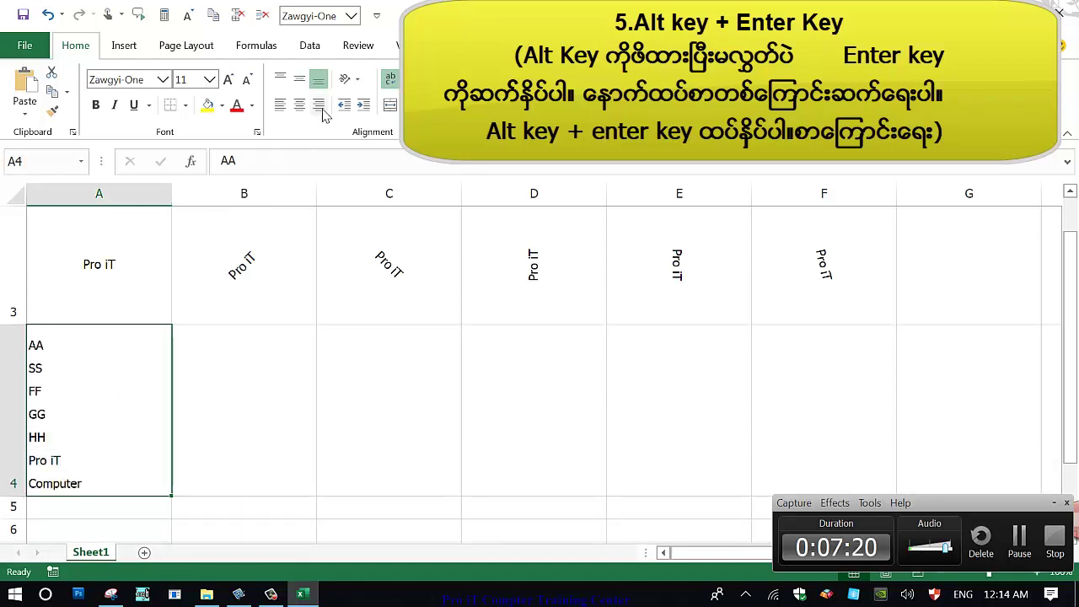
{"action": "left_click", "coordinate": [298, 105]}
{"action": "left_click", "coordinate": [299, 79]}
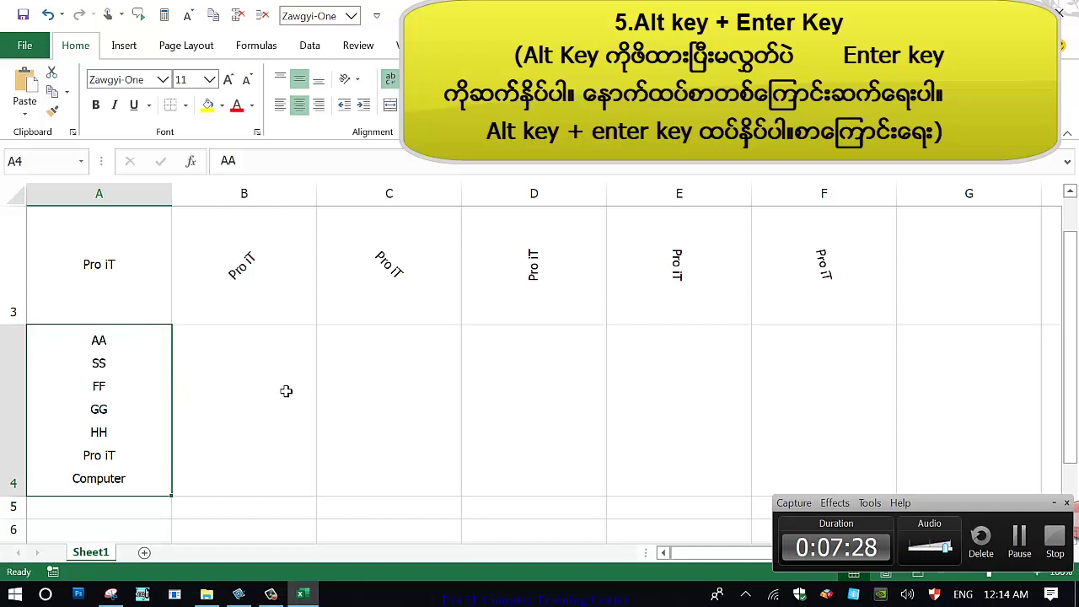
{"action": "left_click", "coordinate": [285, 388]}
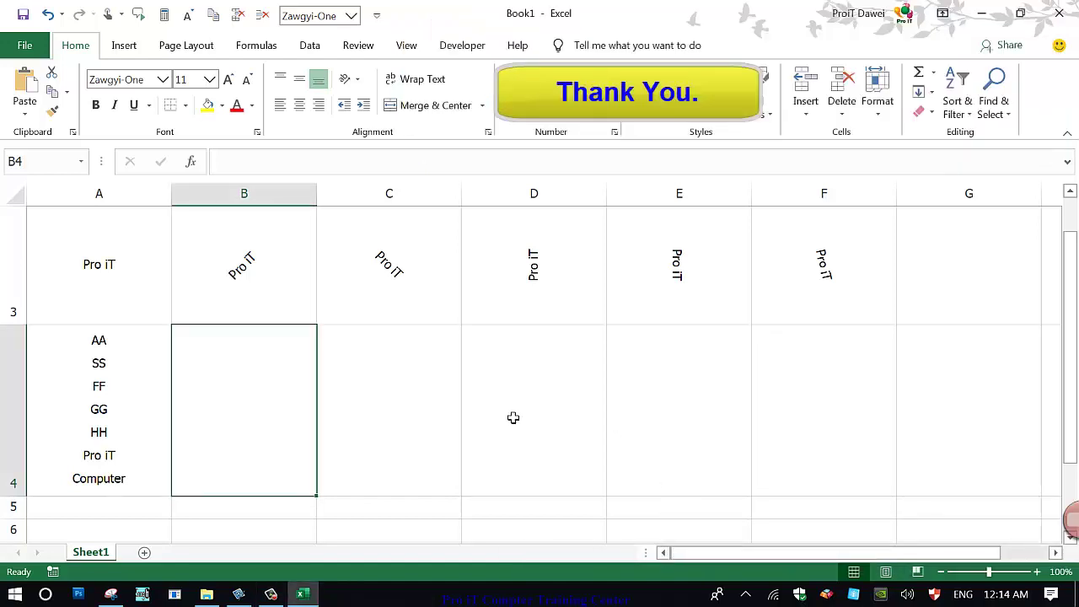
{"action": "left_click", "coordinate": [270, 595]}
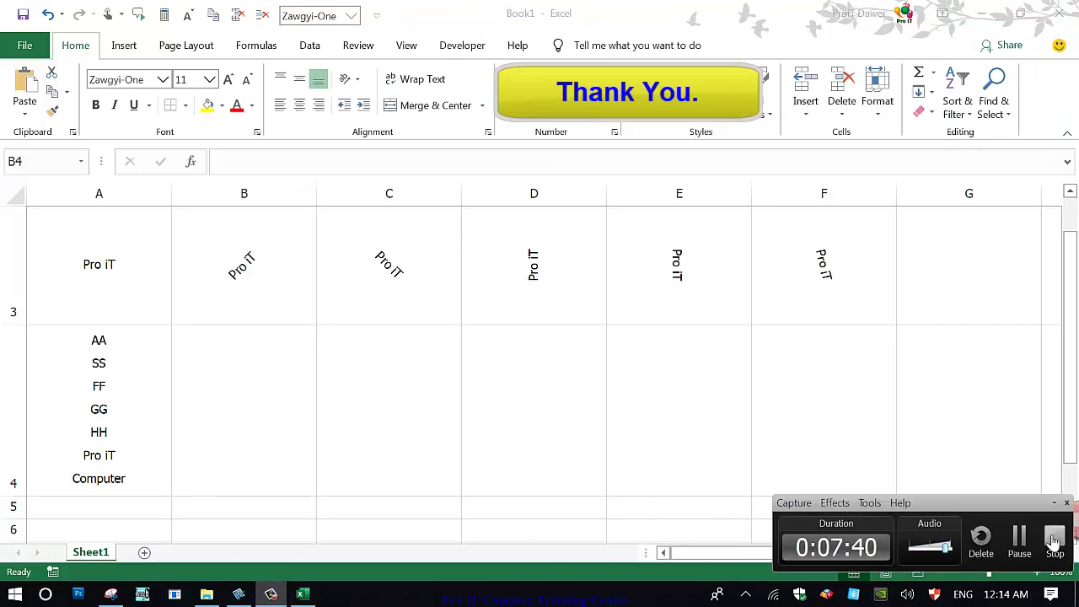